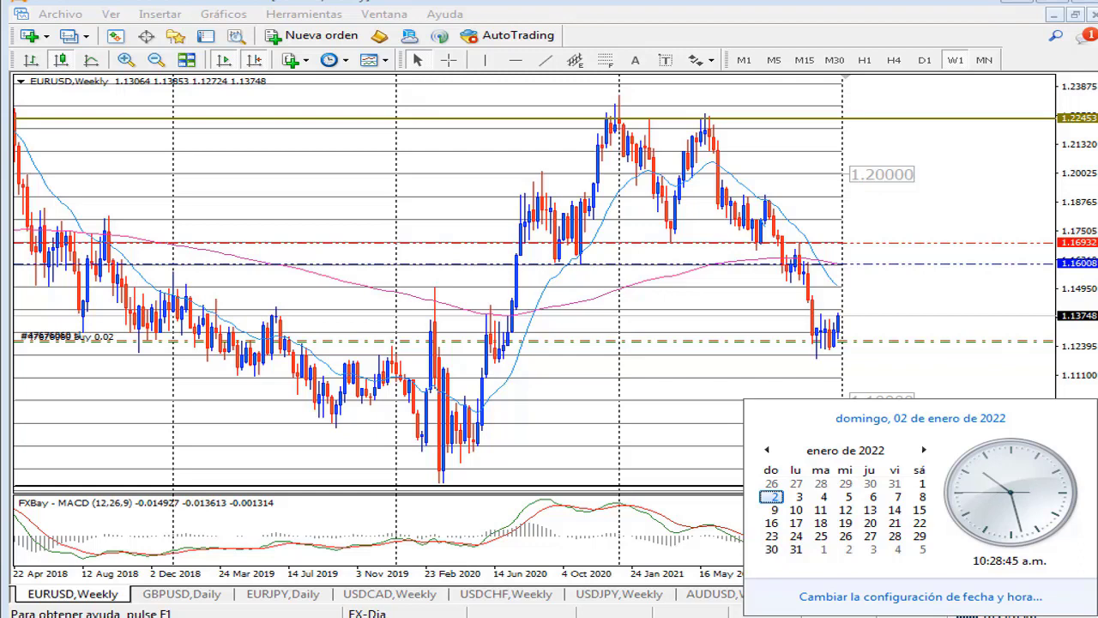
Close the calendar and examine the EURUSD chart on the monthly timeframe, returning it to weekly.
key("Escape")
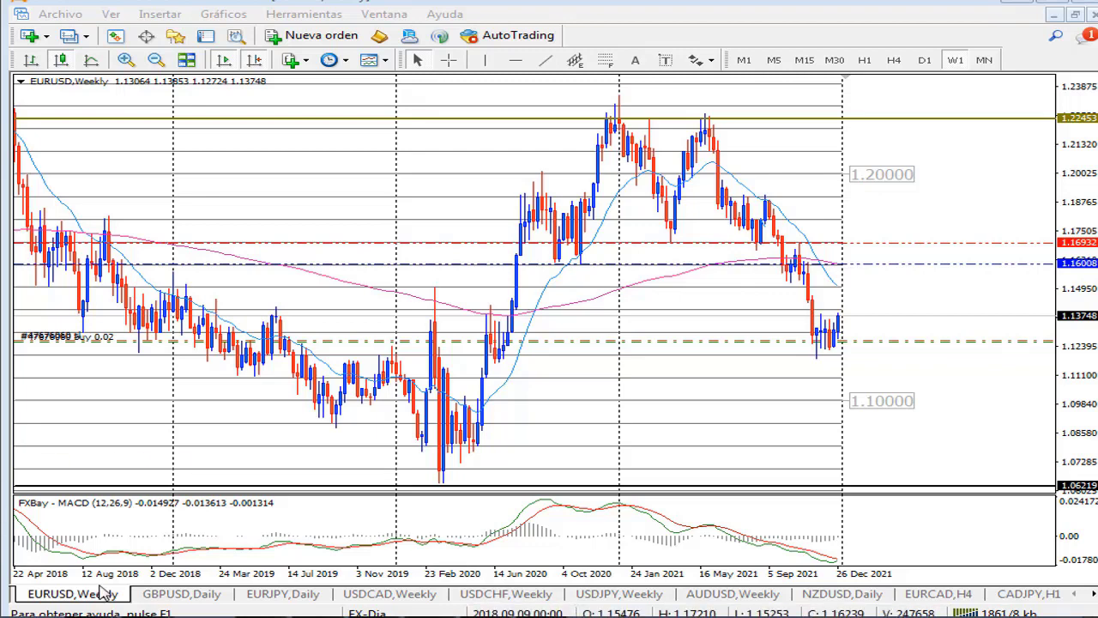
left_click(986, 61)
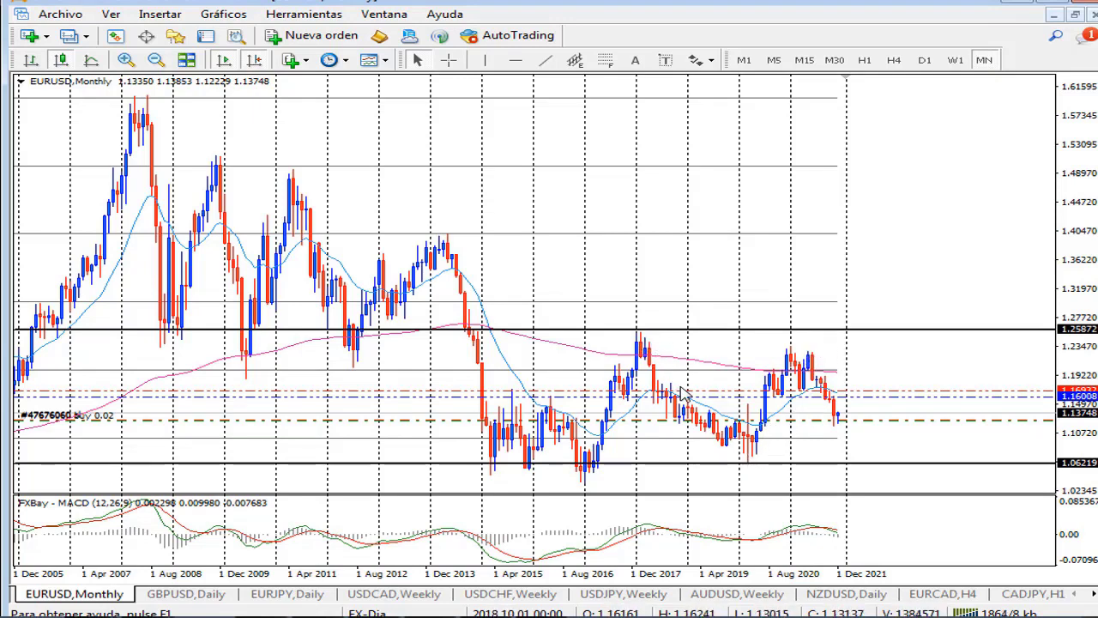
mouse_move(736, 462)
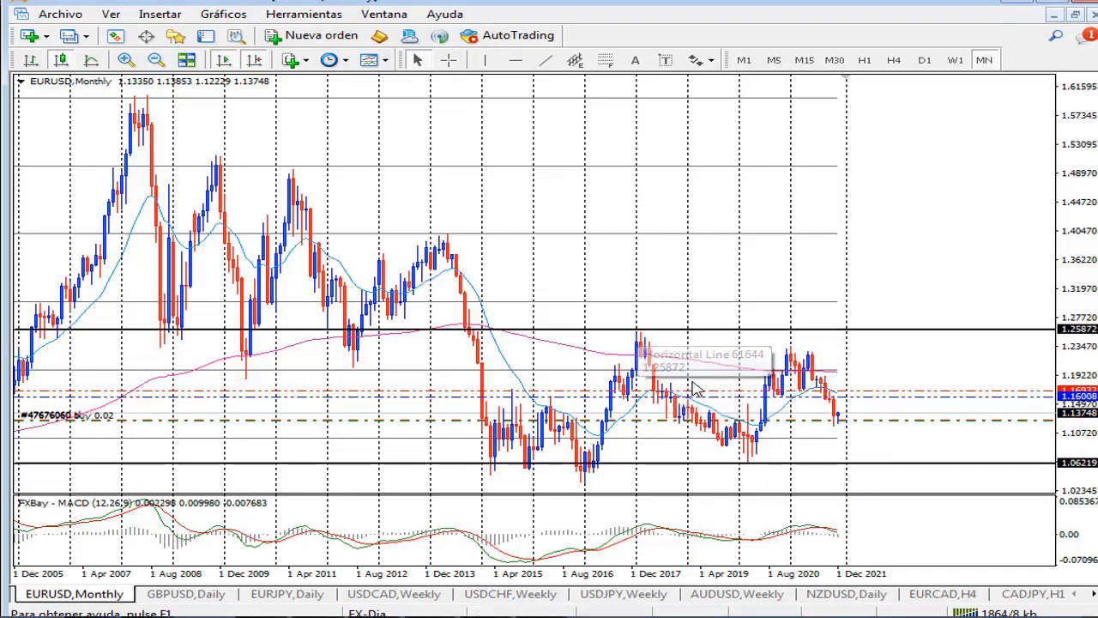
left_click(953, 60)
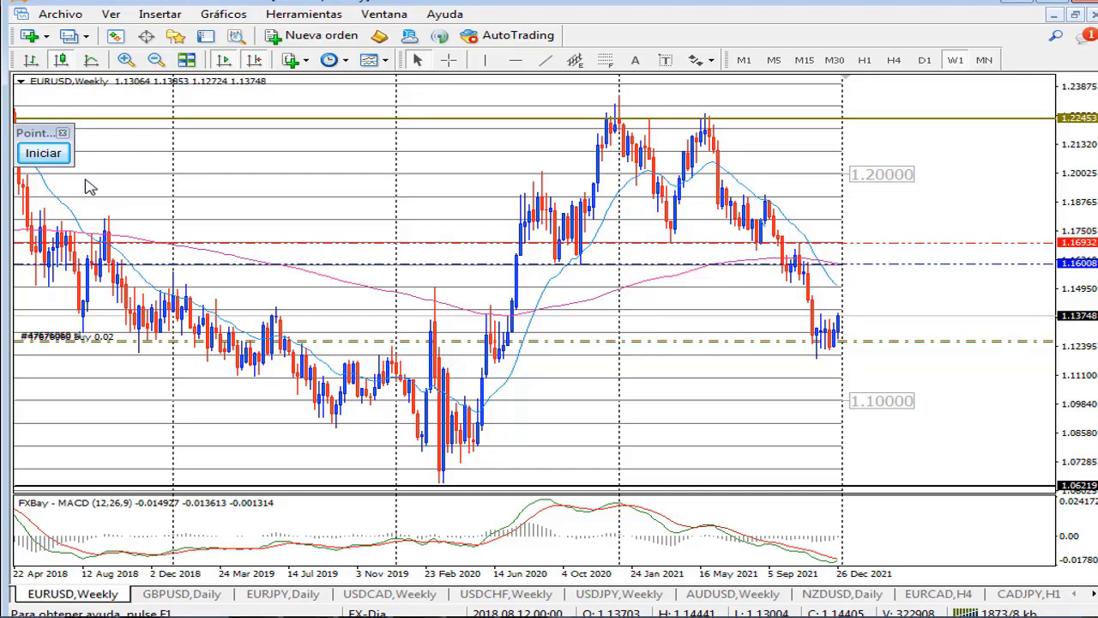
Annotate the EURUSD weekly chart with a blue arrow rising to the 1.16008 line and another falling to the 1.06219 line.
left_click(43, 152)
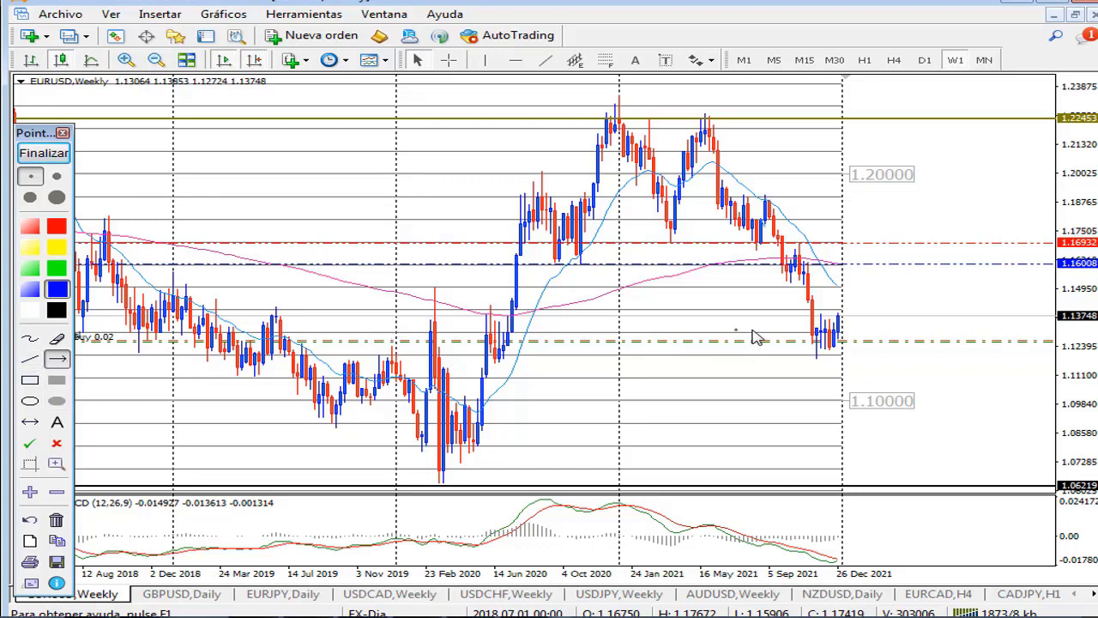
left_click_drag(853, 298, 869, 264)
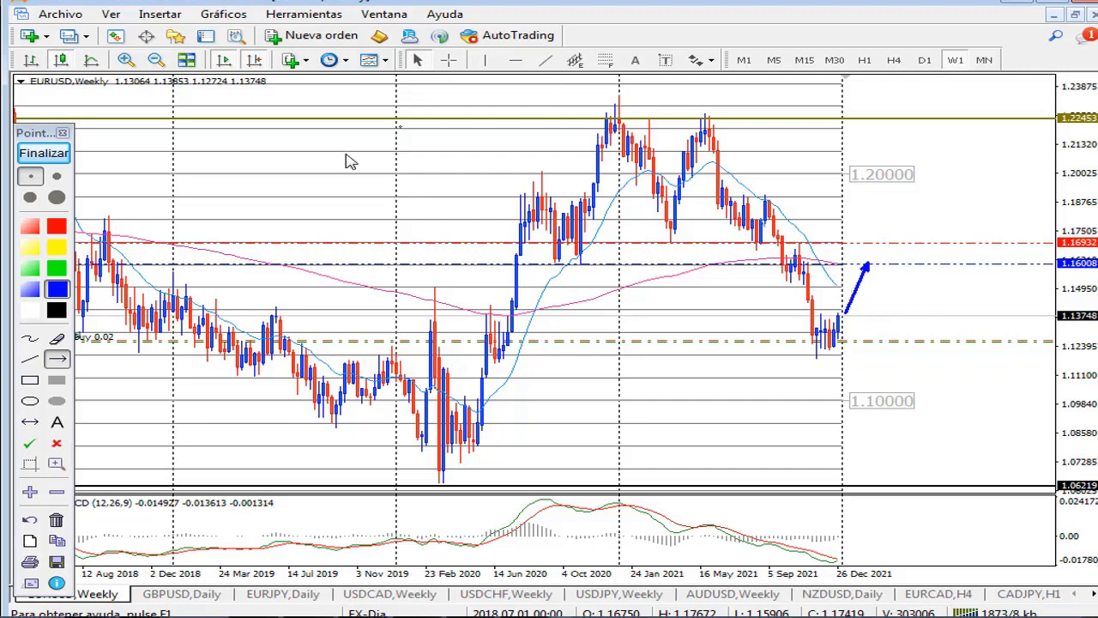
left_click(58, 362)
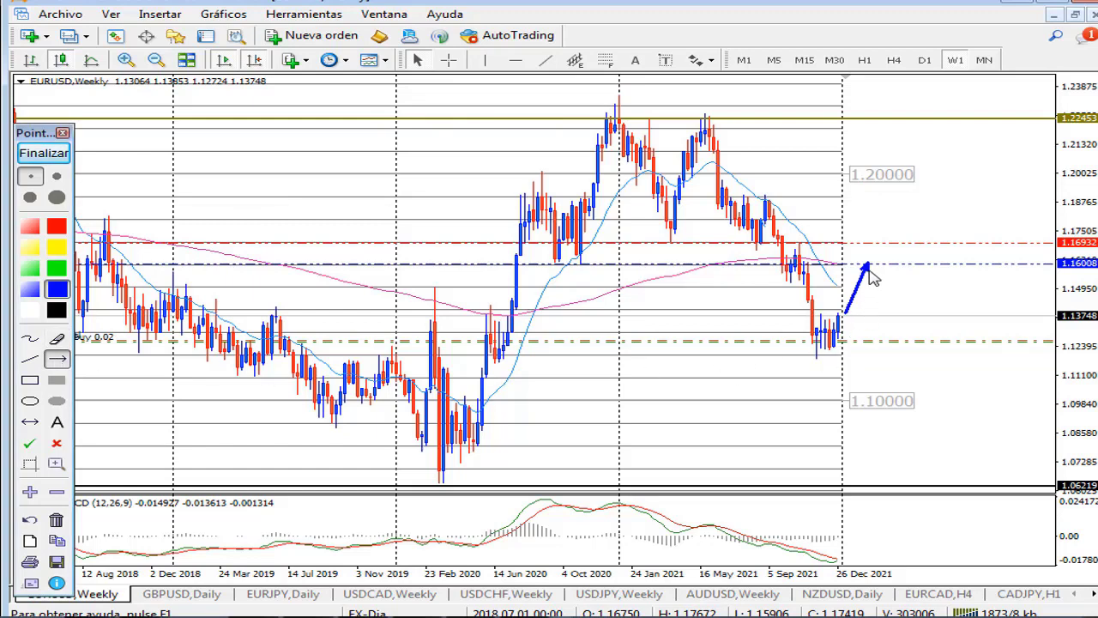
mouse_move(868, 267)
left_mouse_down()
mouse_move(948, 410)
mouse_move(976, 505)
mouse_move(969, 488)
left_mouse_up()
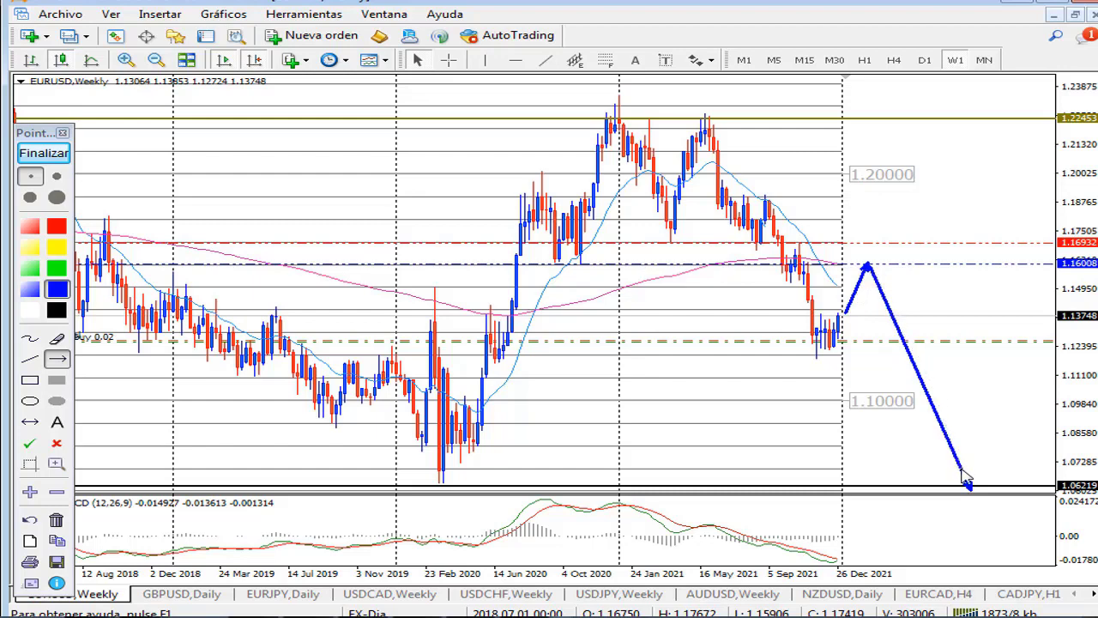
Examine the GBPUSD chart on the monthly timeframe, then set it to weekly.
left_click(187, 595)
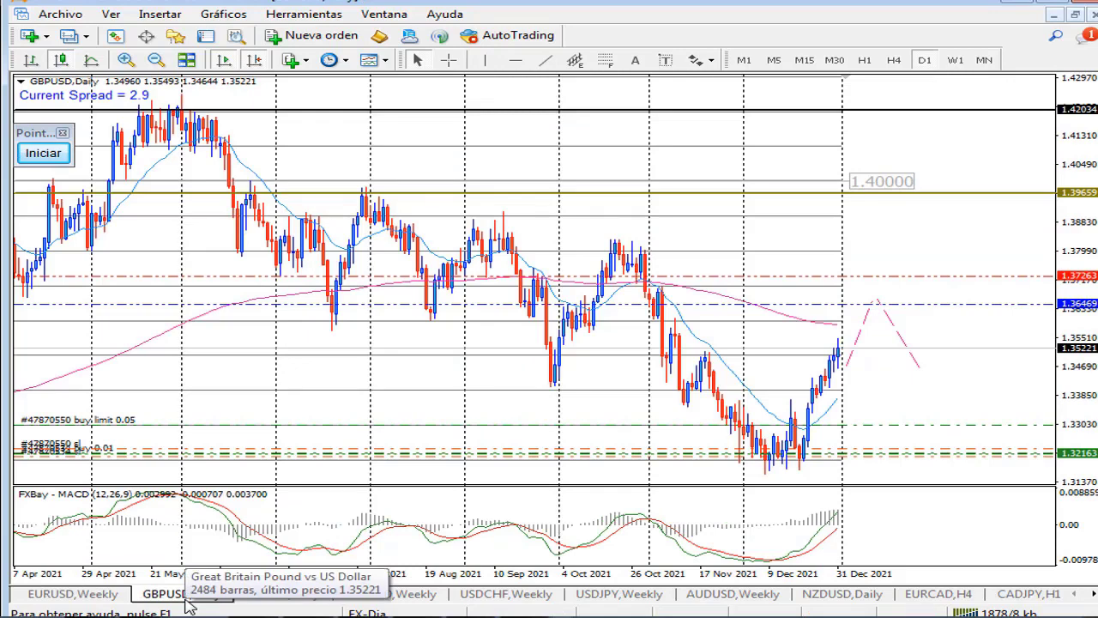
left_click(984, 62)
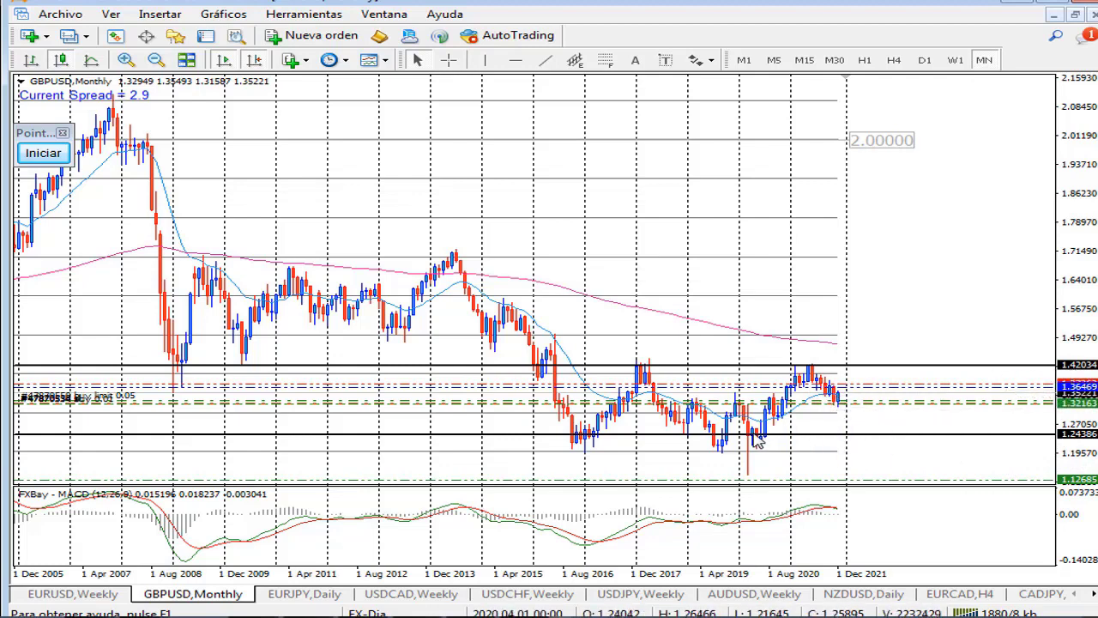
left_click(954, 61)
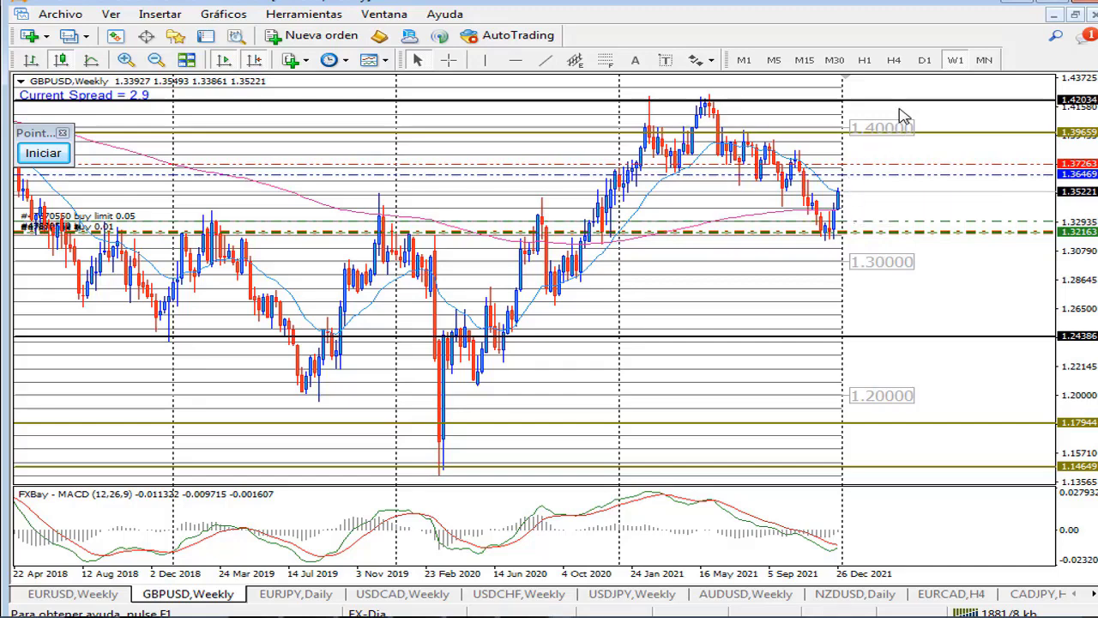
Draw a short blue arrow up to the 1.36469 line on GBPUSD weekly and one down to 1.24386, then end the annotation.
left_click(55, 156)
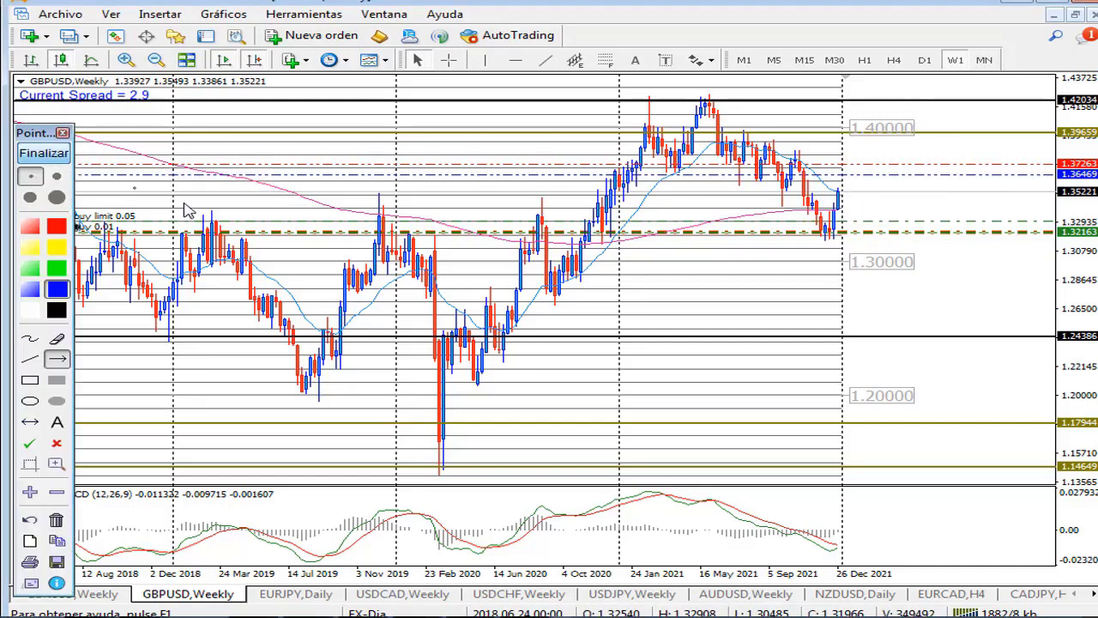
left_click(57, 360)
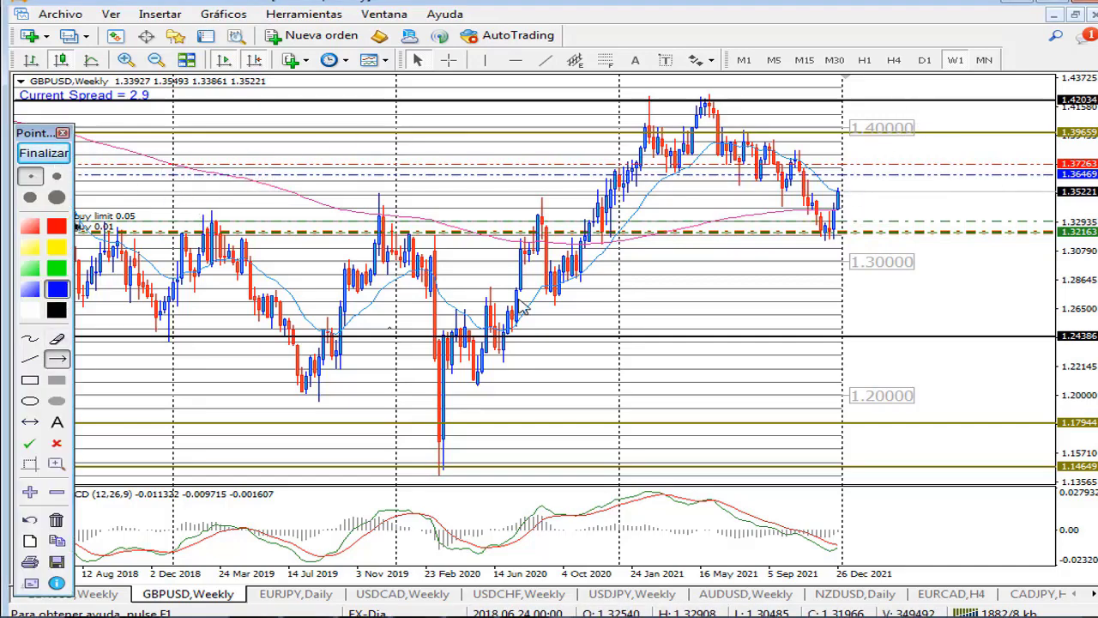
left_click(852, 174)
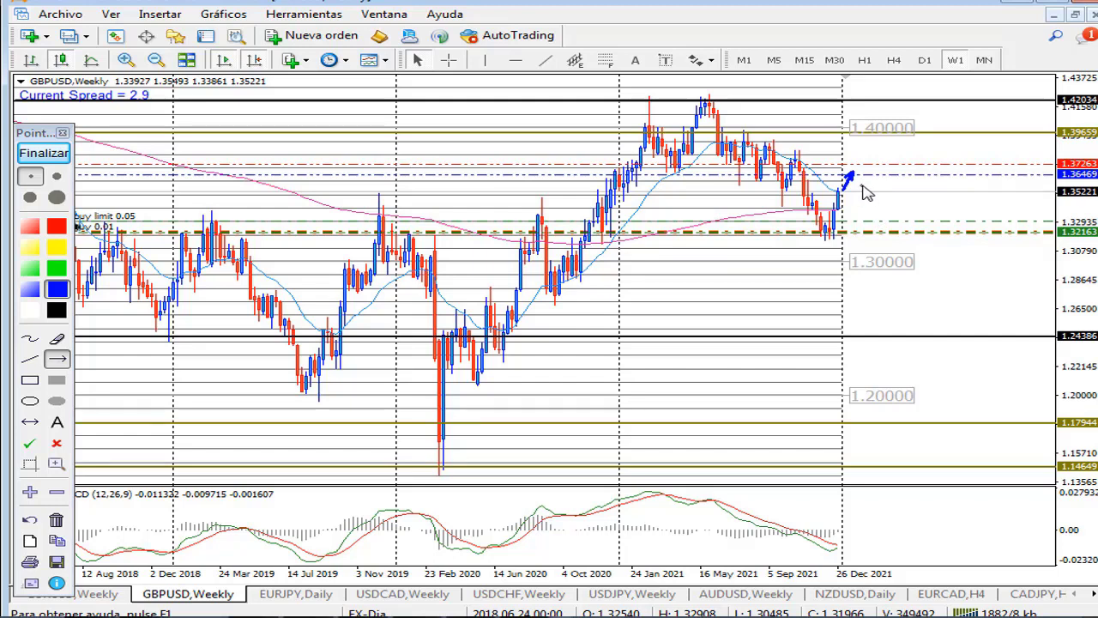
left_click(549, 61)
mouse_move(854, 175)
left_mouse_down()
mouse_move(897, 226)
mouse_move(935, 334)
left_mouse_up()
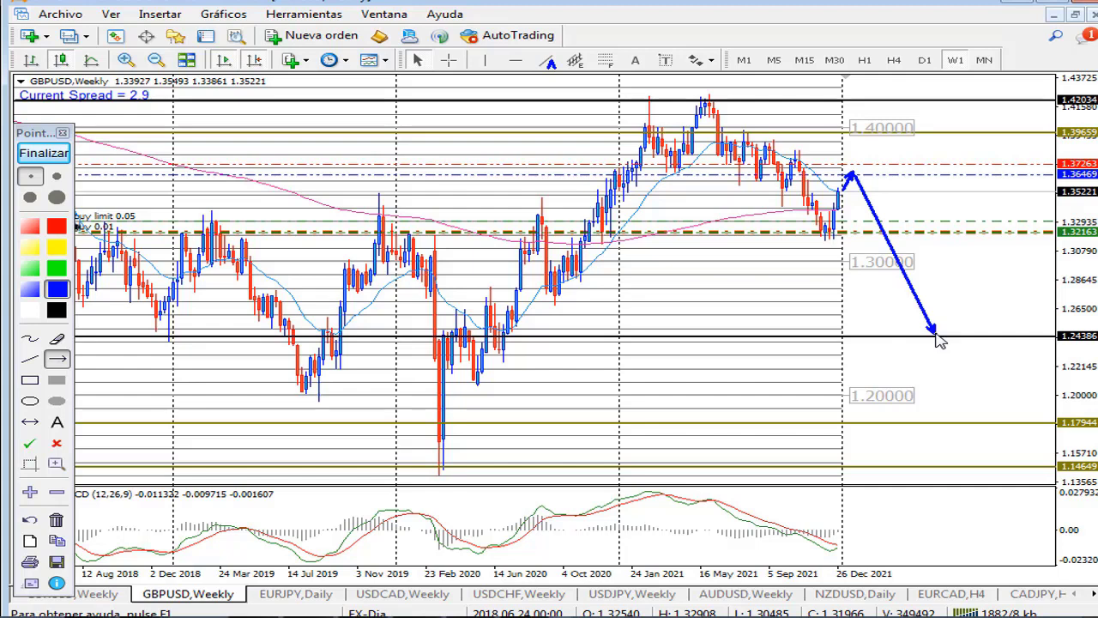
left_click(44, 153)
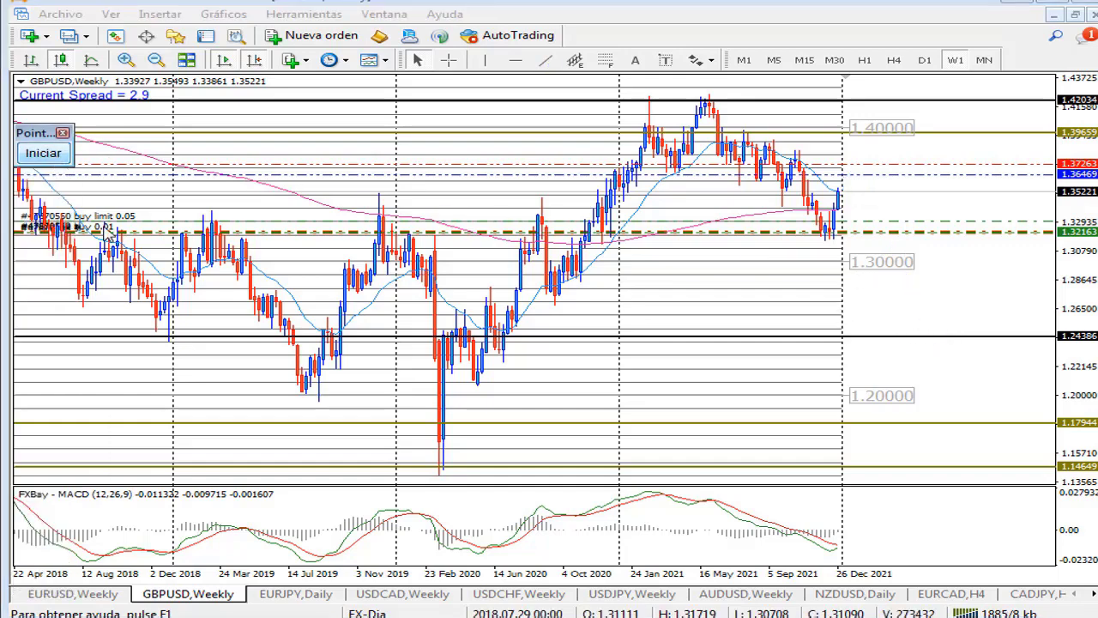
Examine the EURJPY chart on the monthly timeframe, then set it to weekly.
left_click(295, 594)
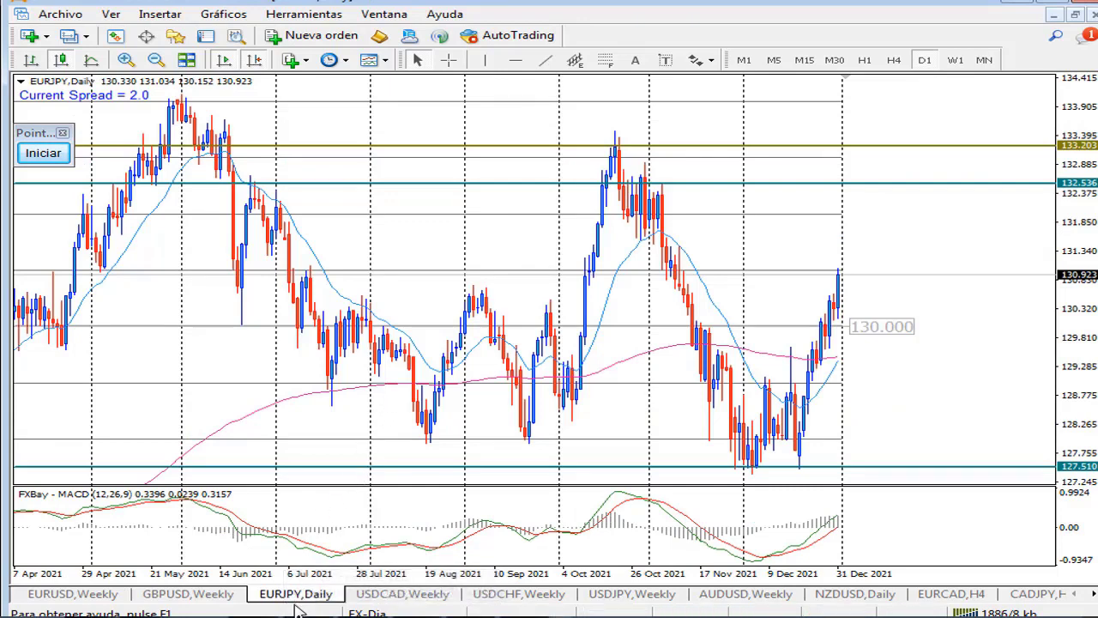
left_click(984, 62)
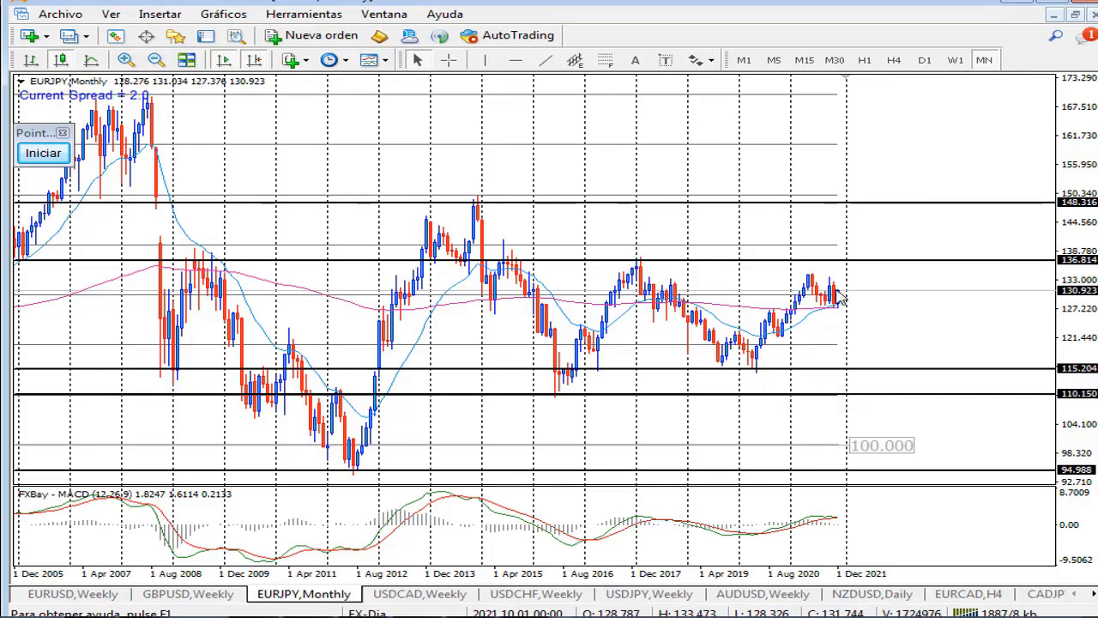
left_click(957, 62)
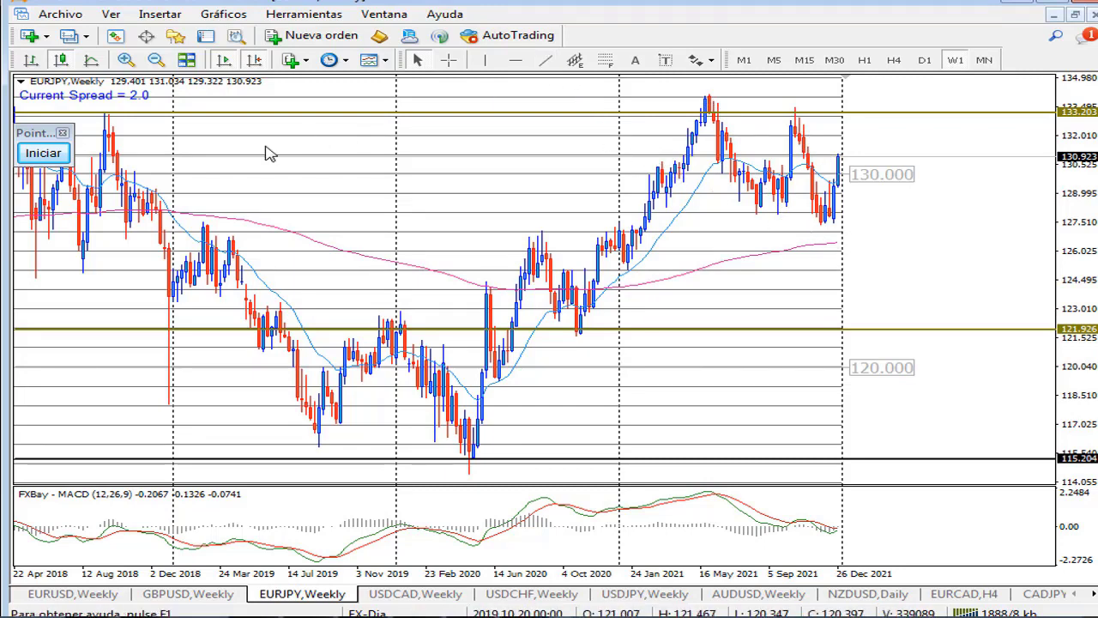
Draw a short blue arrow up toward 133.203 on EURJPY weekly and one down to the 121.926 line, then end the annotation.
left_click(43, 153)
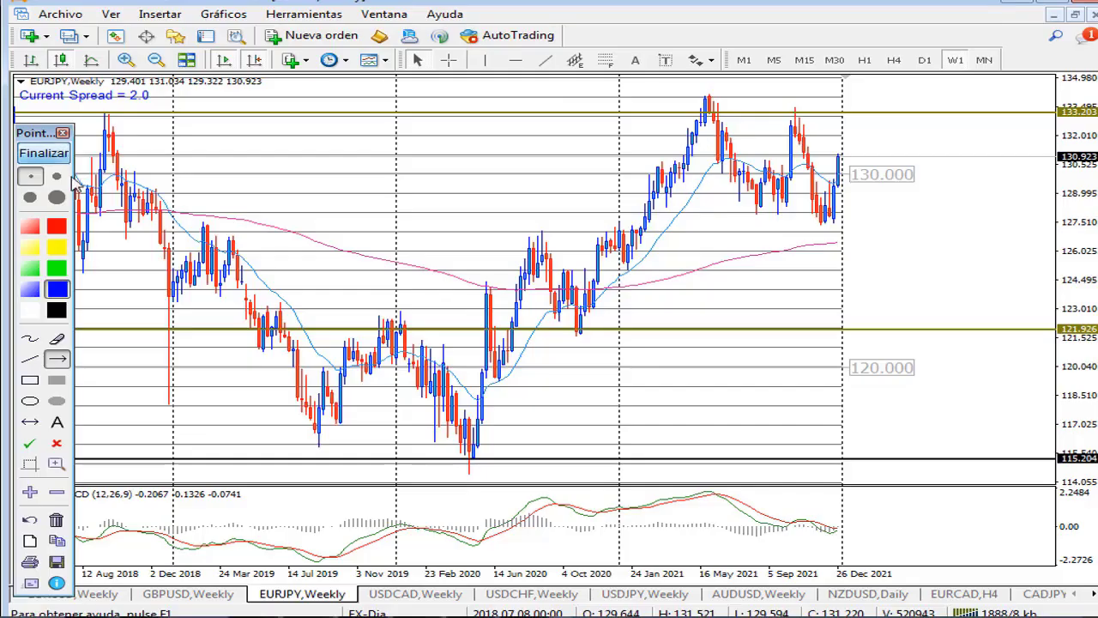
left_click(56, 359)
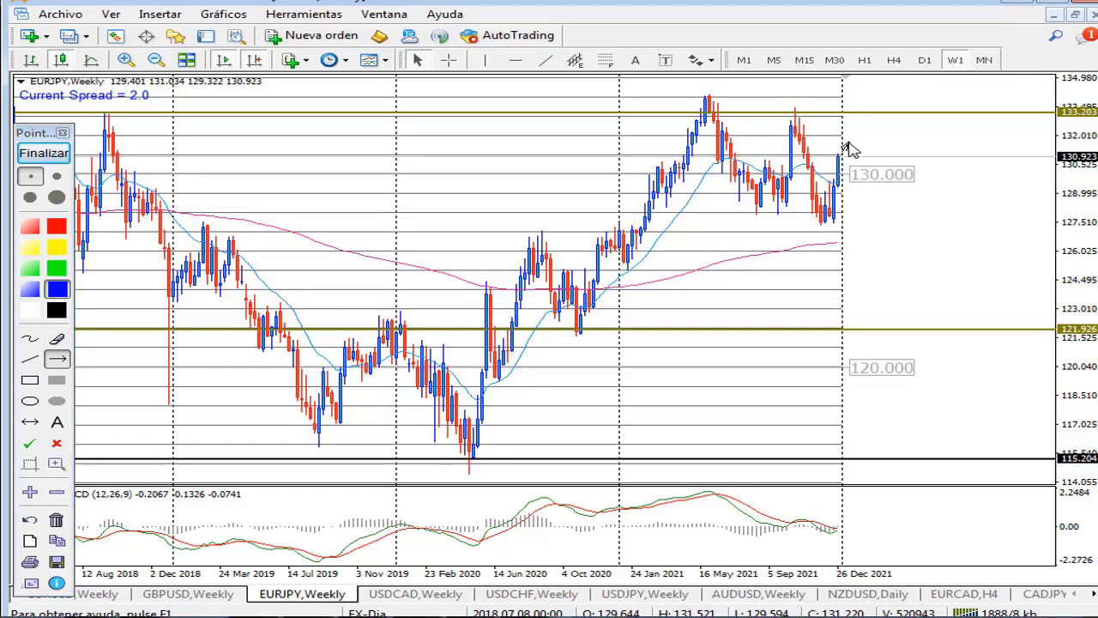
left_click_drag(851, 136, 852, 134)
left_click_drag(861, 121, 949, 333)
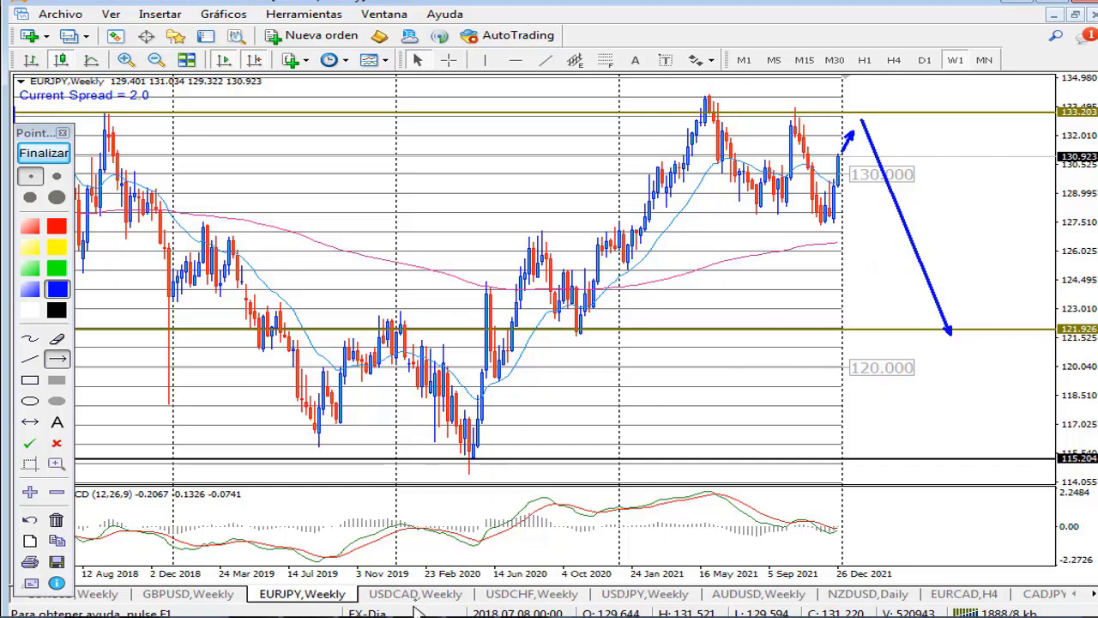
left_click(43, 153)
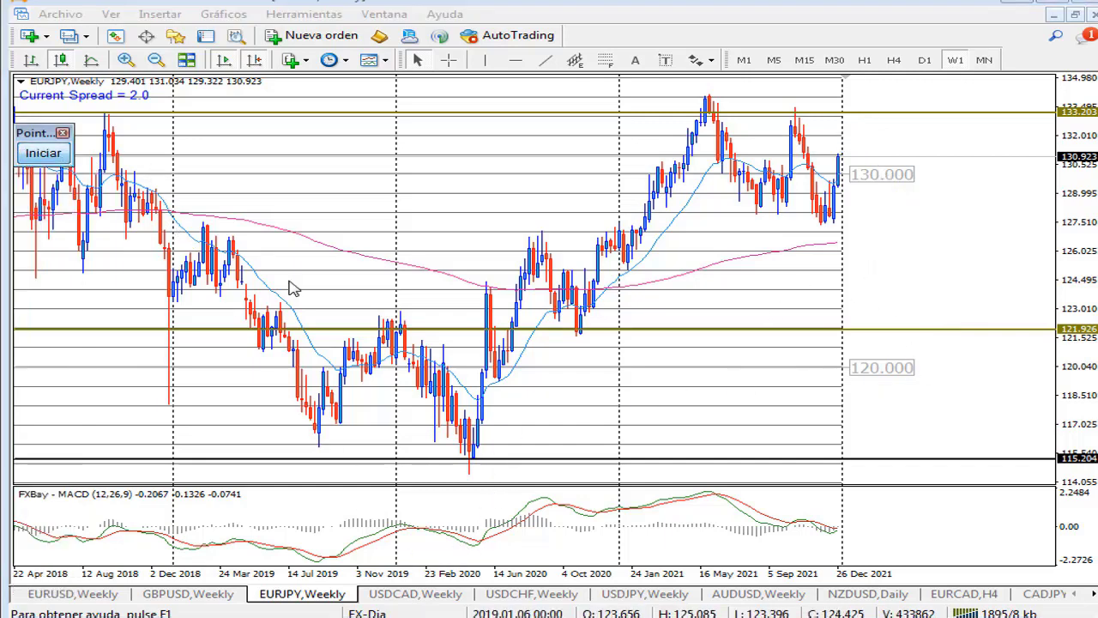
Compare the USDCAD chart on the monthly, weekly and daily timeframes, finishing on weekly.
left_click(434, 596)
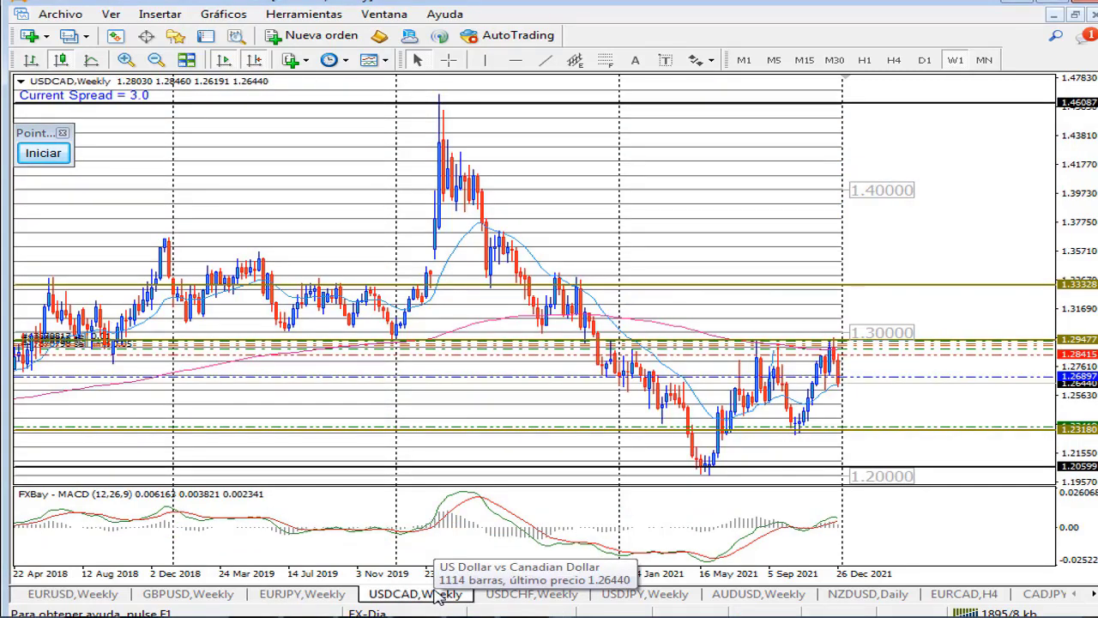
left_click(989, 59)
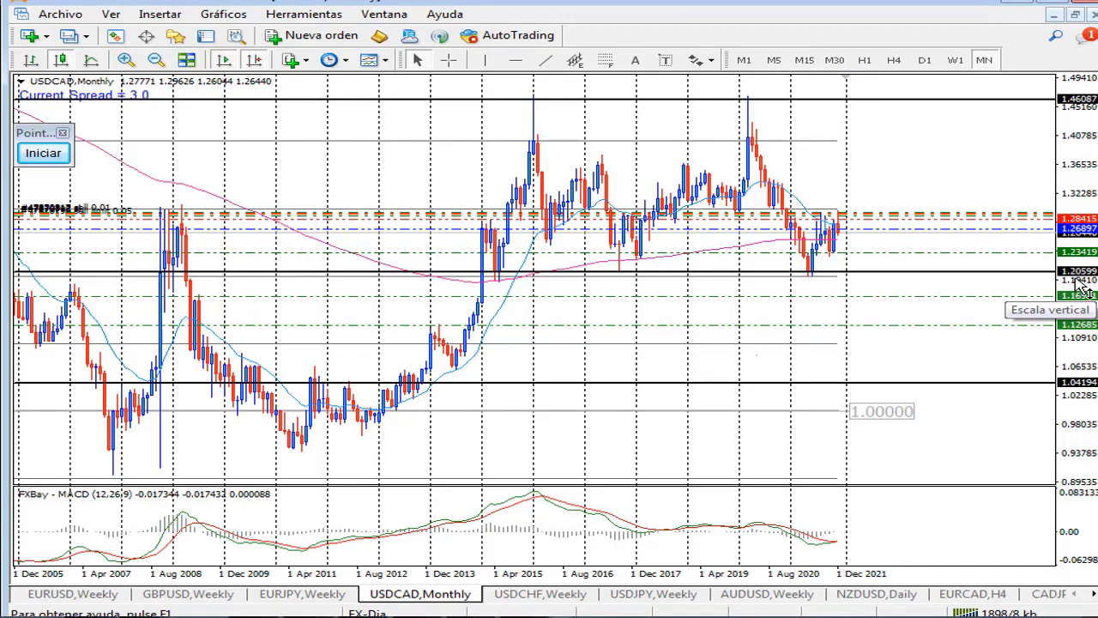
left_click(955, 60)
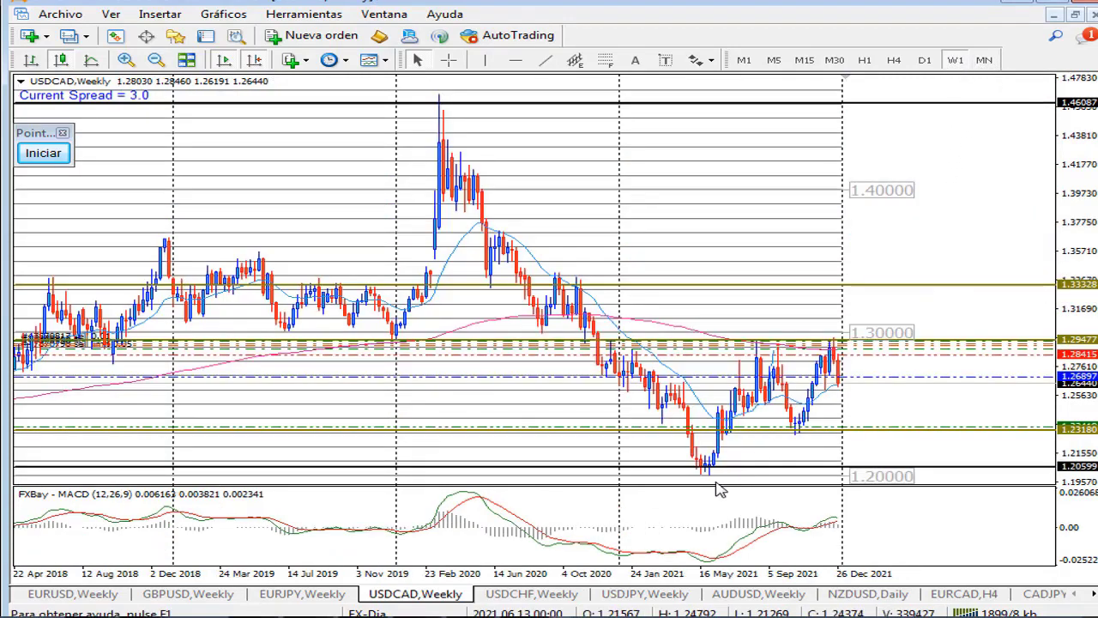
left_click(484, 61)
left_click_drag(740, 197, 711, 206)
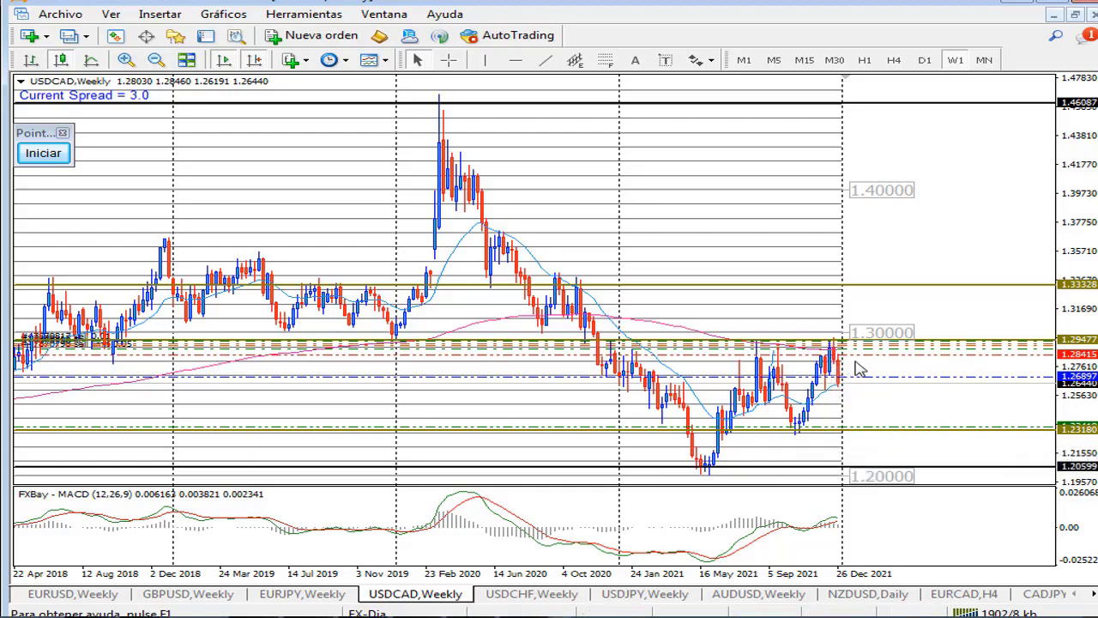
left_click(925, 60)
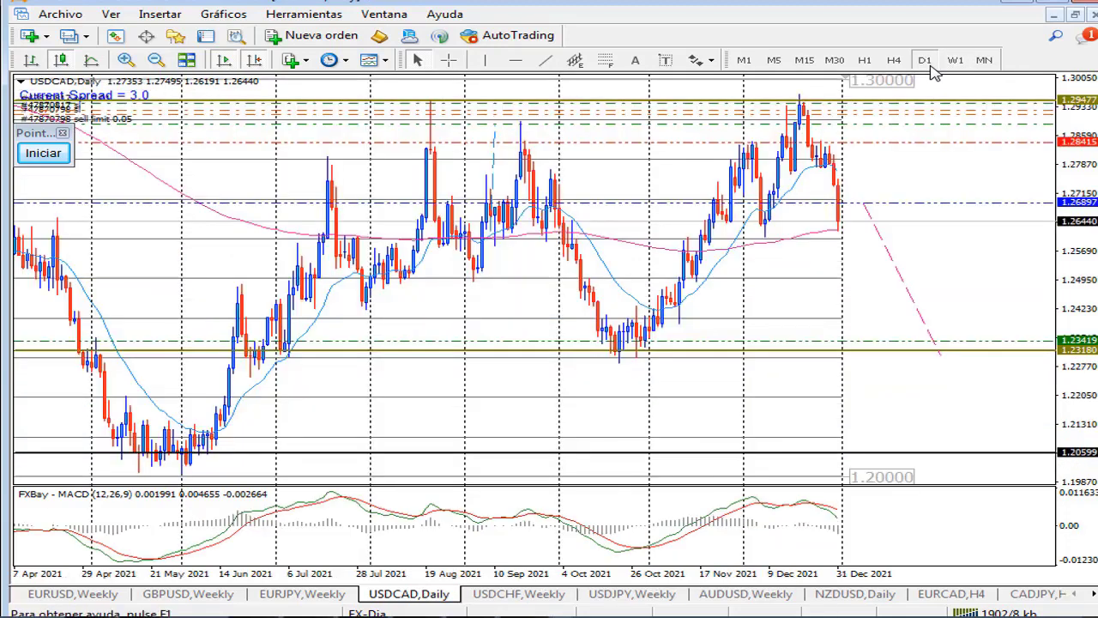
left_click(955, 60)
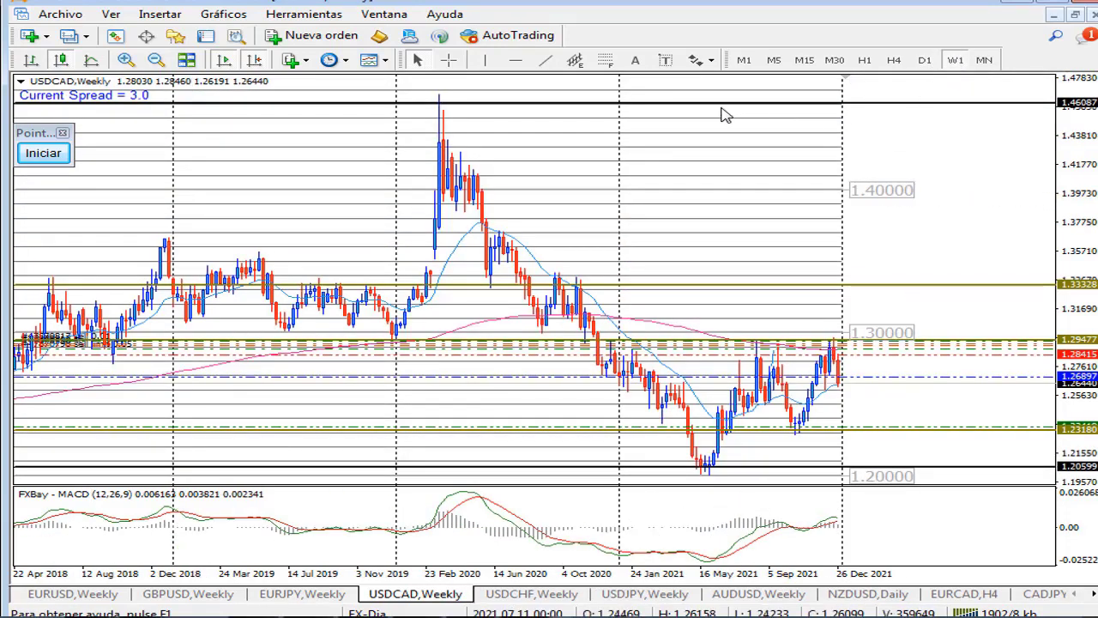
Draw a blue arrow down to the 1.23180 line on USDCAD weekly and one rising just above 1.26897, then end the annotation.
left_click(62, 162)
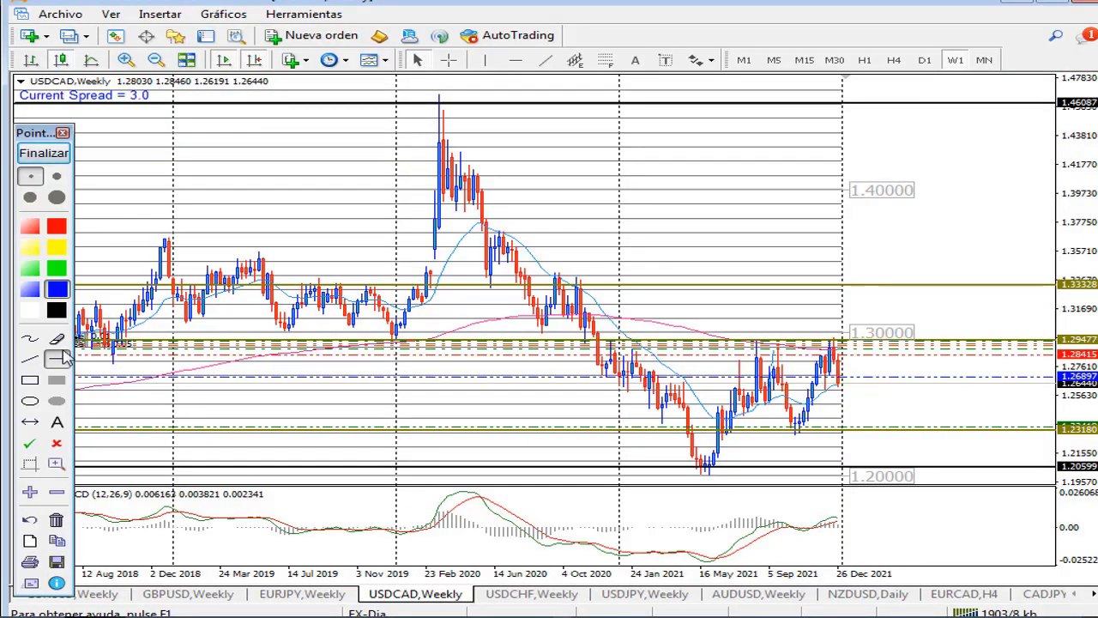
left_click_drag(844, 381, 872, 434)
left_click_drag(870, 432, 862, 427)
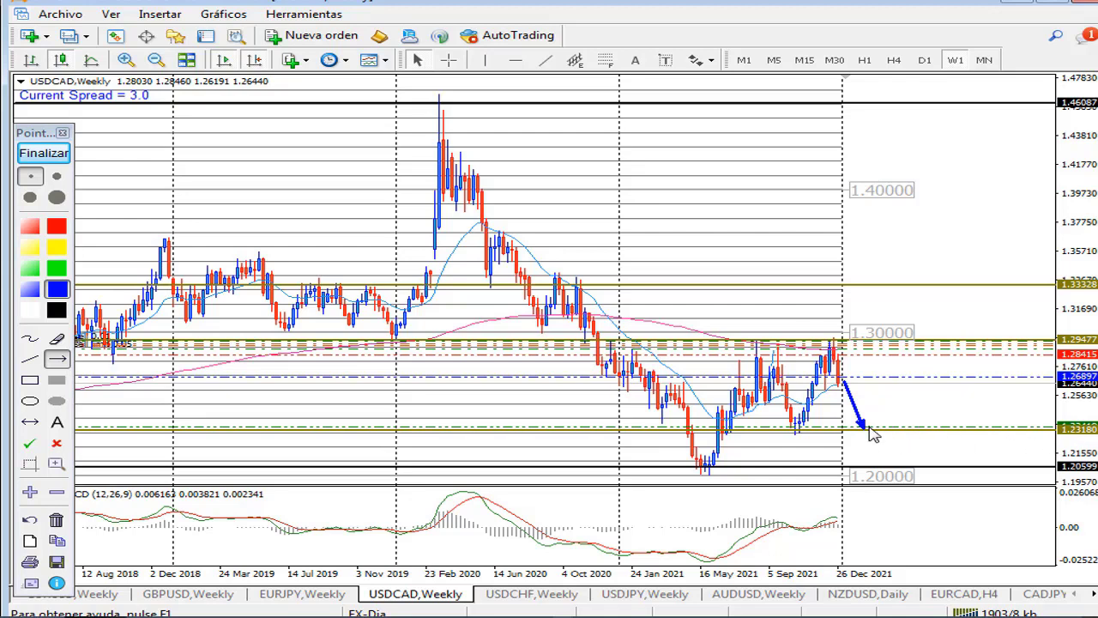
left_click_drag(869, 427, 902, 370)
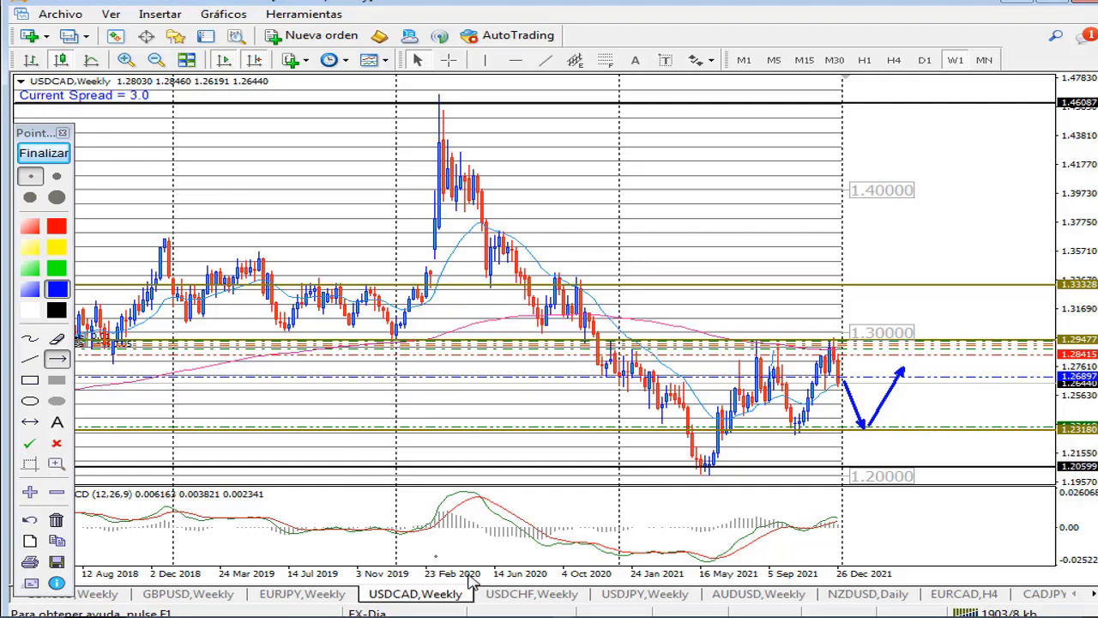
key("Escape")
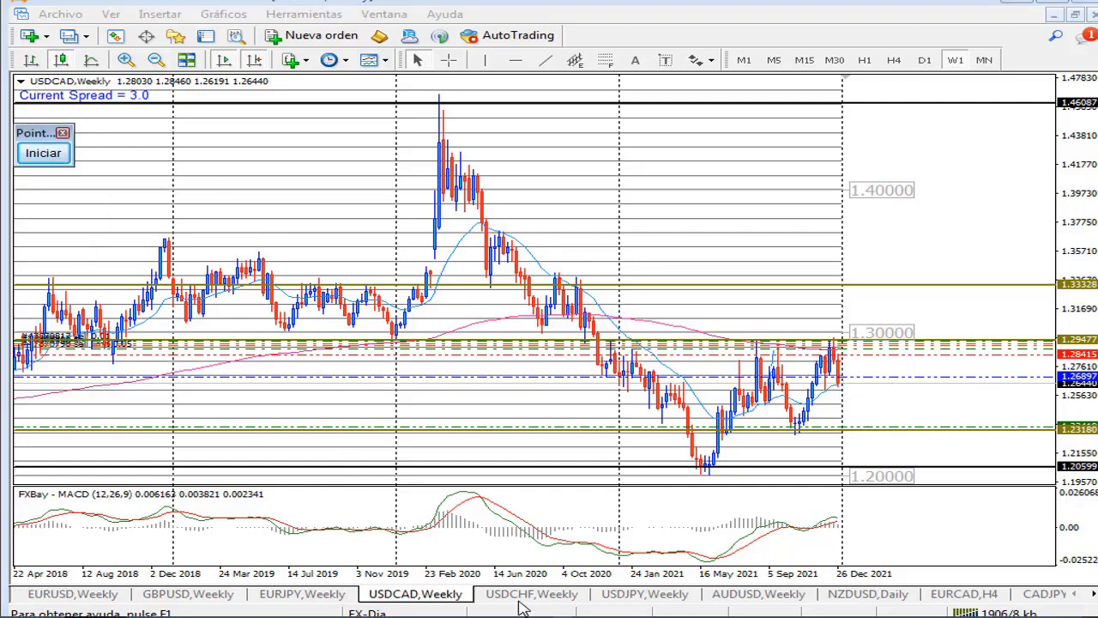
Examine the USDCHF chart on the monthly timeframe, then set it back to weekly.
left_click(527, 594)
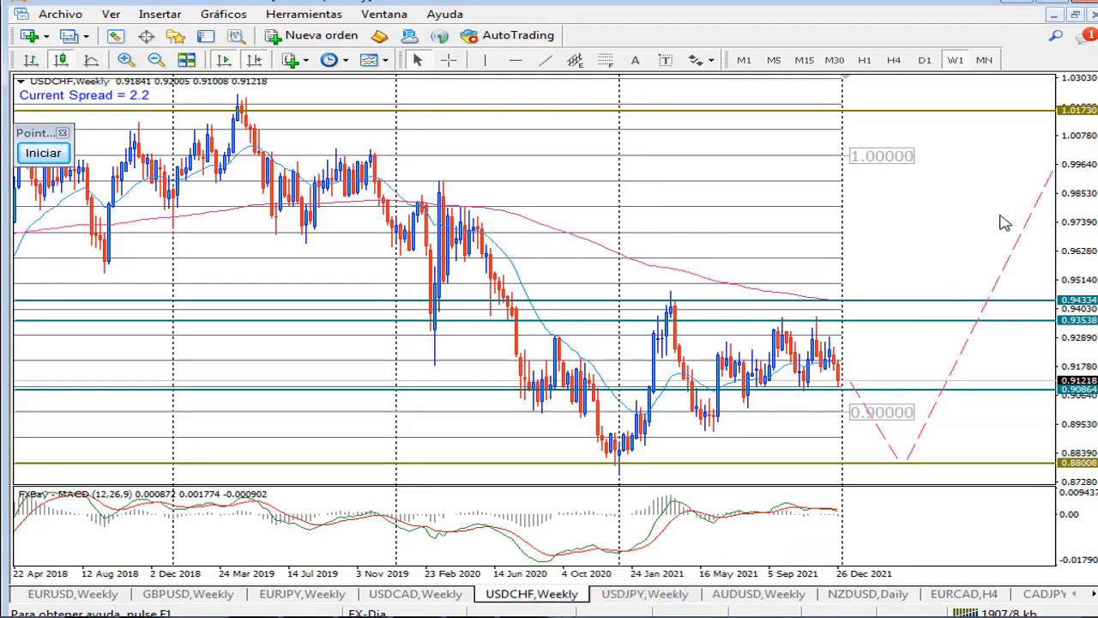
left_click(985, 60)
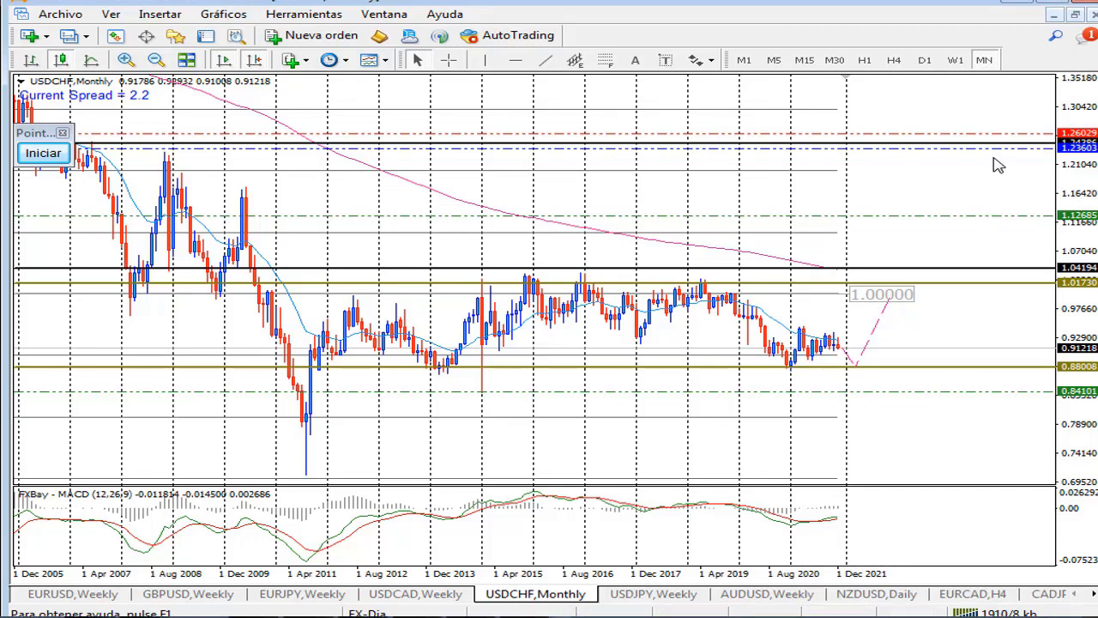
left_click(961, 62)
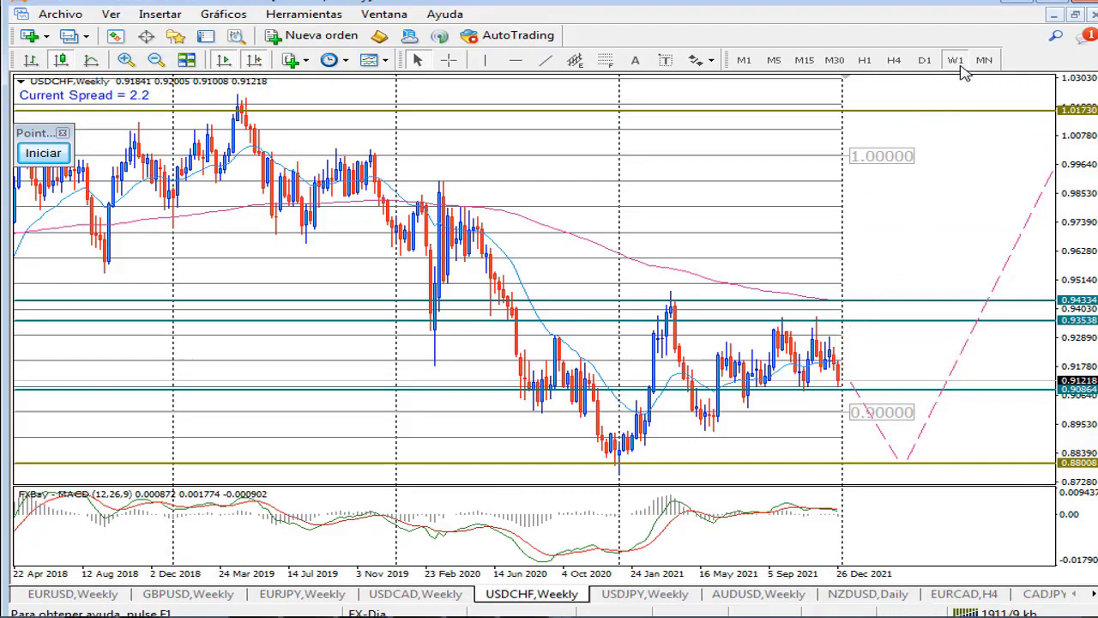
Draw a blue arrow down to the 0.88008 line on USDCHF weekly and one up to 0.93538, then end the annotation.
left_click(43, 152)
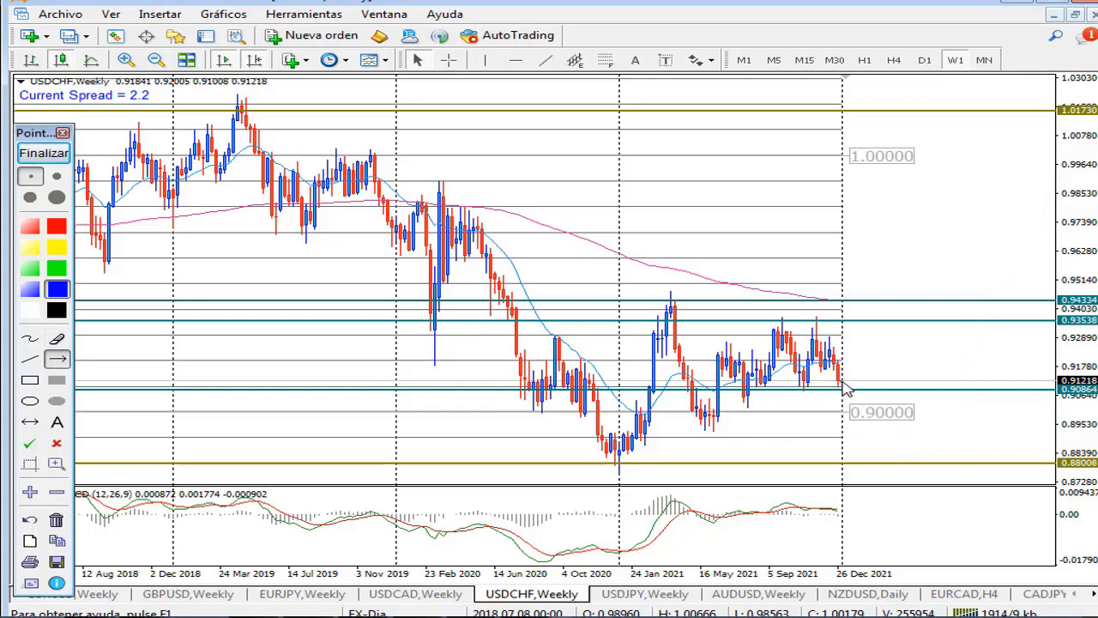
mouse_move(840, 384)
left_mouse_down()
mouse_move(854, 422)
mouse_move(892, 466)
mouse_move(946, 331)
left_mouse_up()
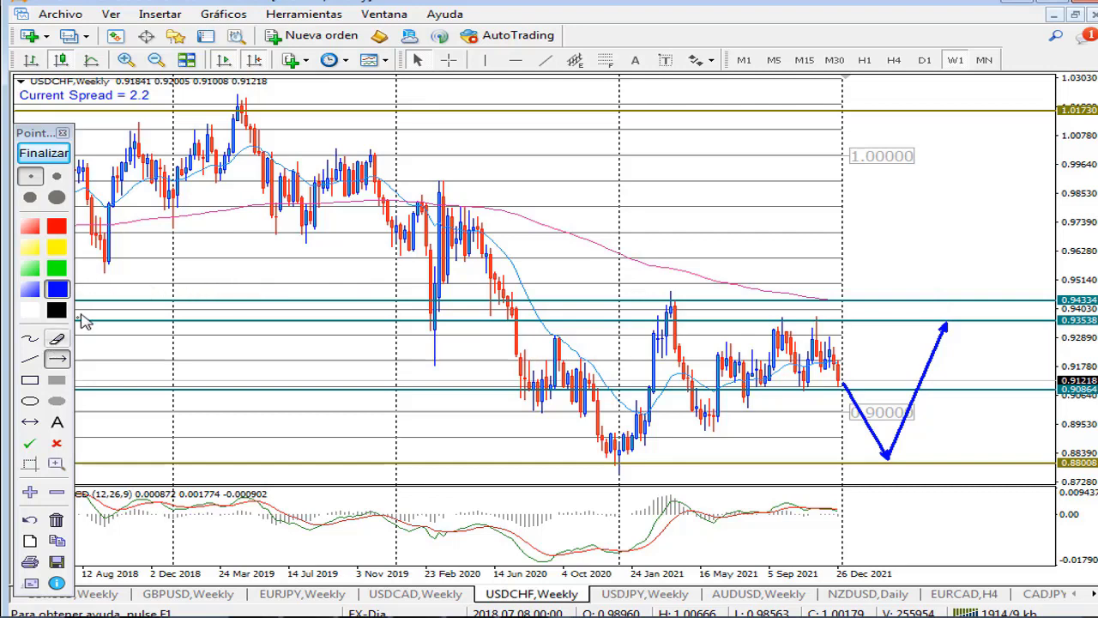
left_click(43, 152)
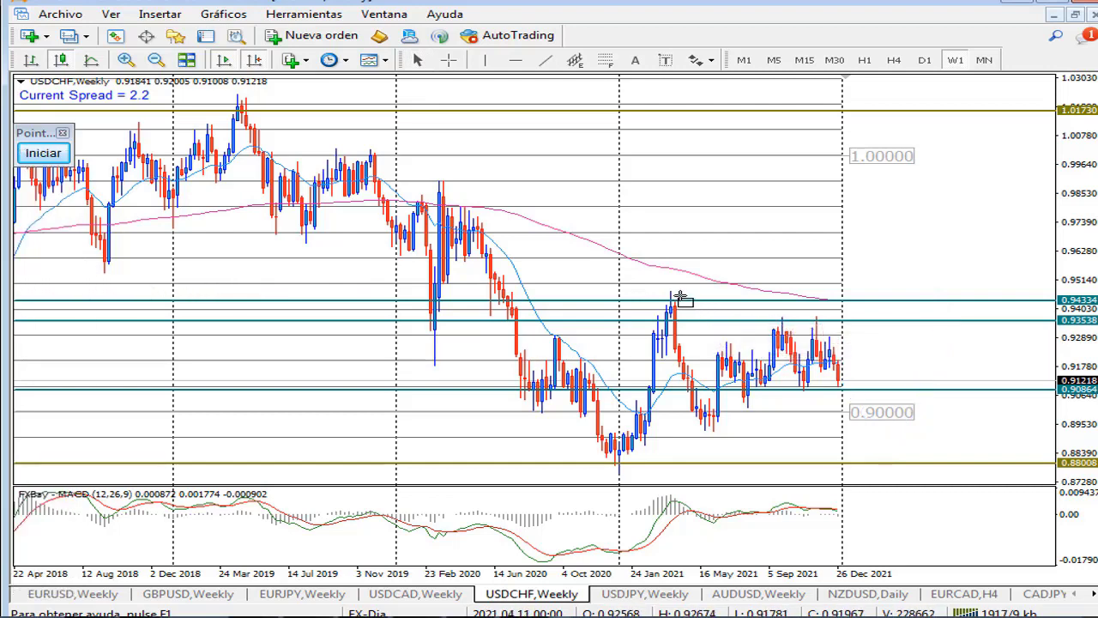
Shade USDCHF's 0.94334 to 0.88008 range with a green rectangle and sketch blue arrows inside, down to about 0.892 and up to 0.93538.
mouse_move(675, 301)
left_mouse_down()
mouse_move(693, 357)
mouse_move(740, 422)
mouse_move(873, 455)
mouse_move(1018, 469)
left_mouse_up()
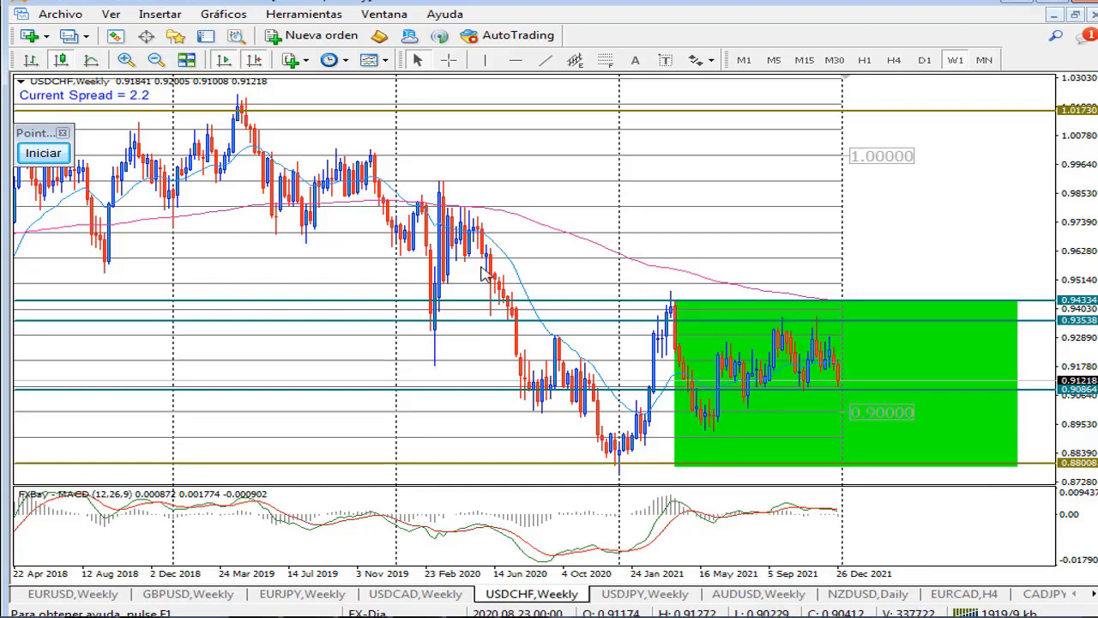
left_click(43, 153)
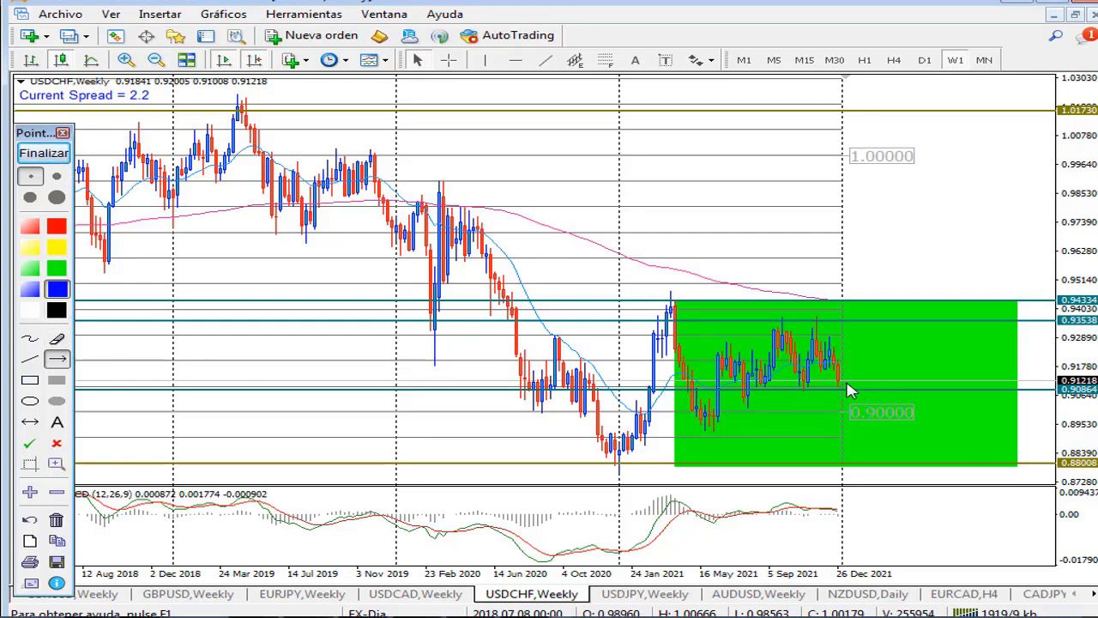
mouse_move(846, 386)
left_mouse_down()
mouse_move(866, 437)
mouse_move(920, 326)
left_mouse_up()
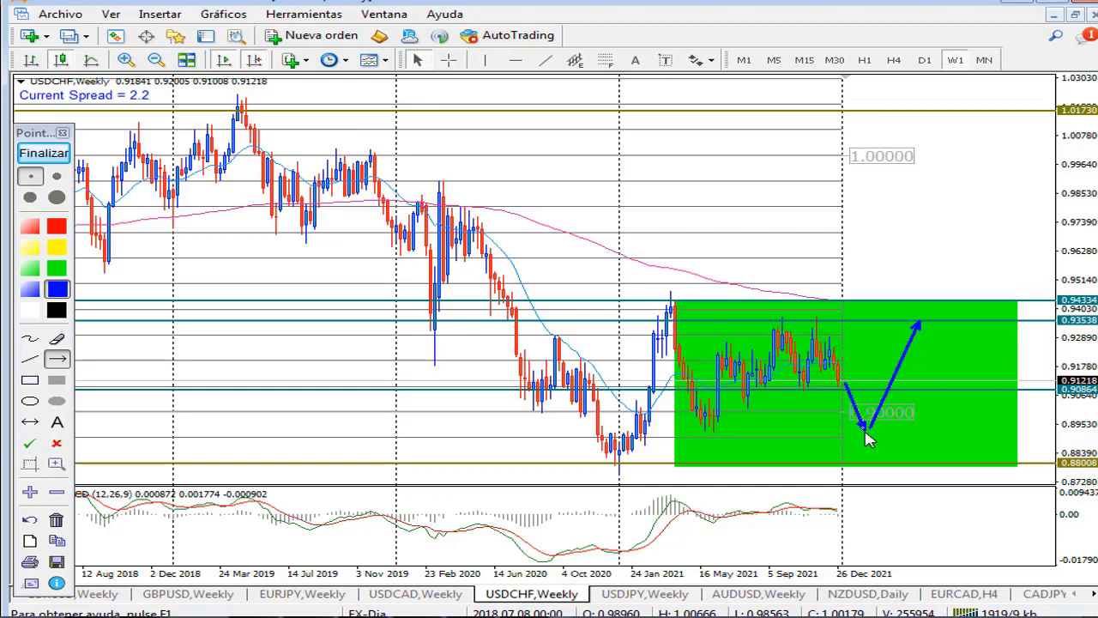
left_click(72, 160)
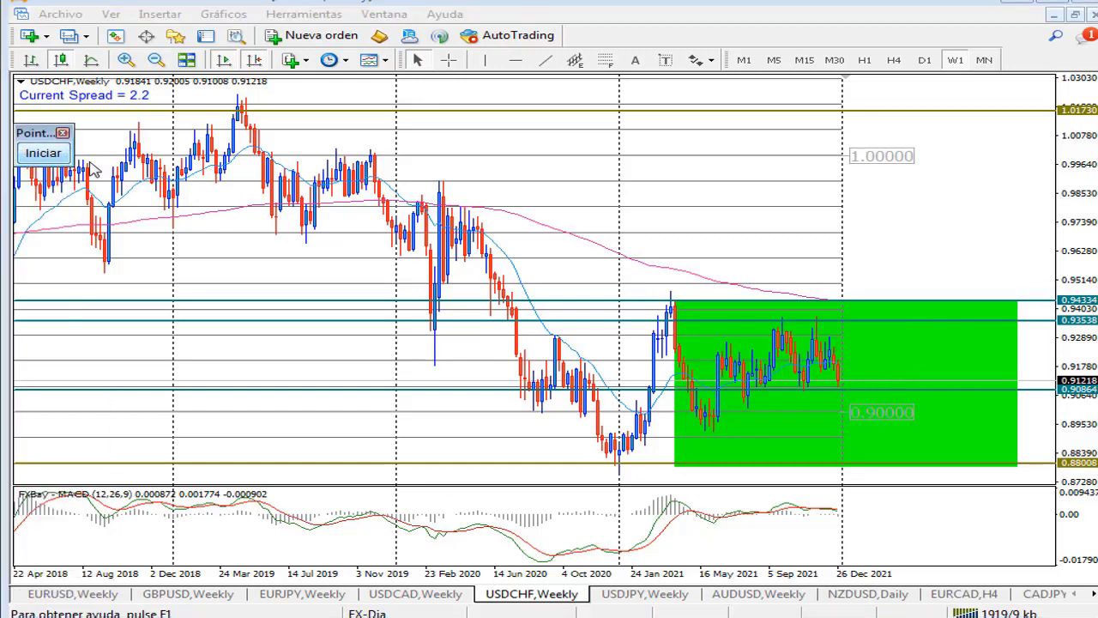
Examine the USDJPY chart on the monthly timeframe, then set it back to weekly.
left_click(635, 601)
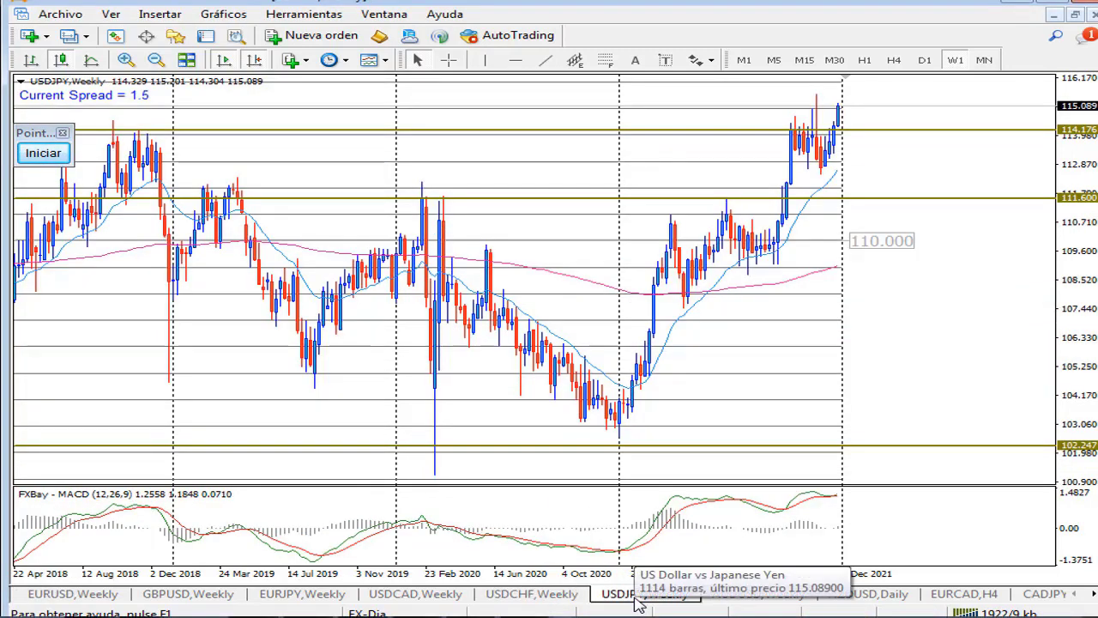
left_click(986, 59)
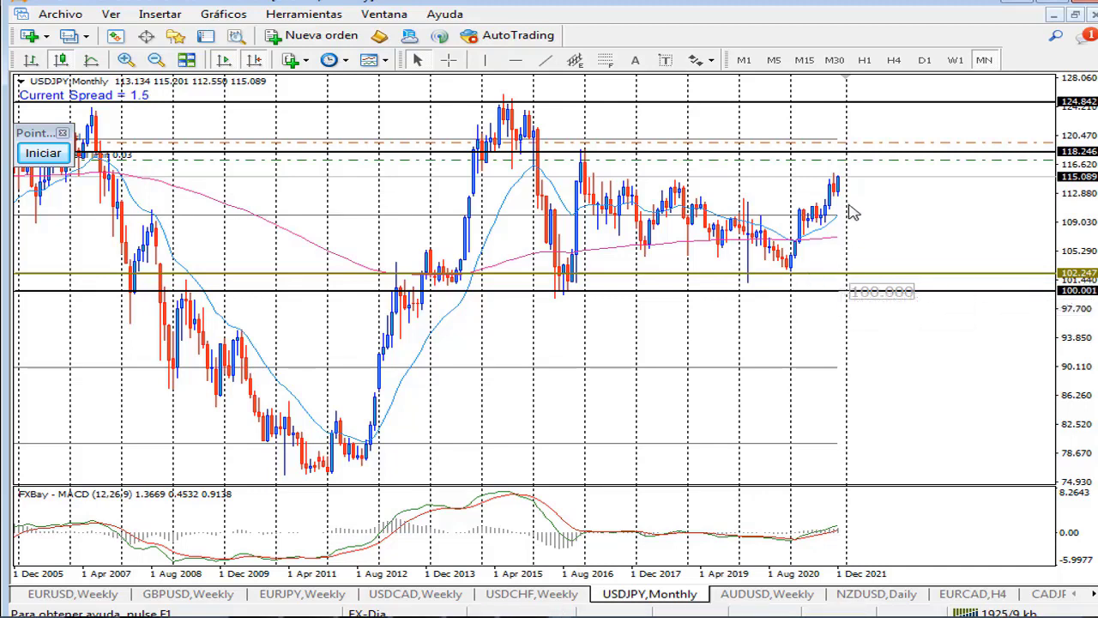
left_click(954, 61)
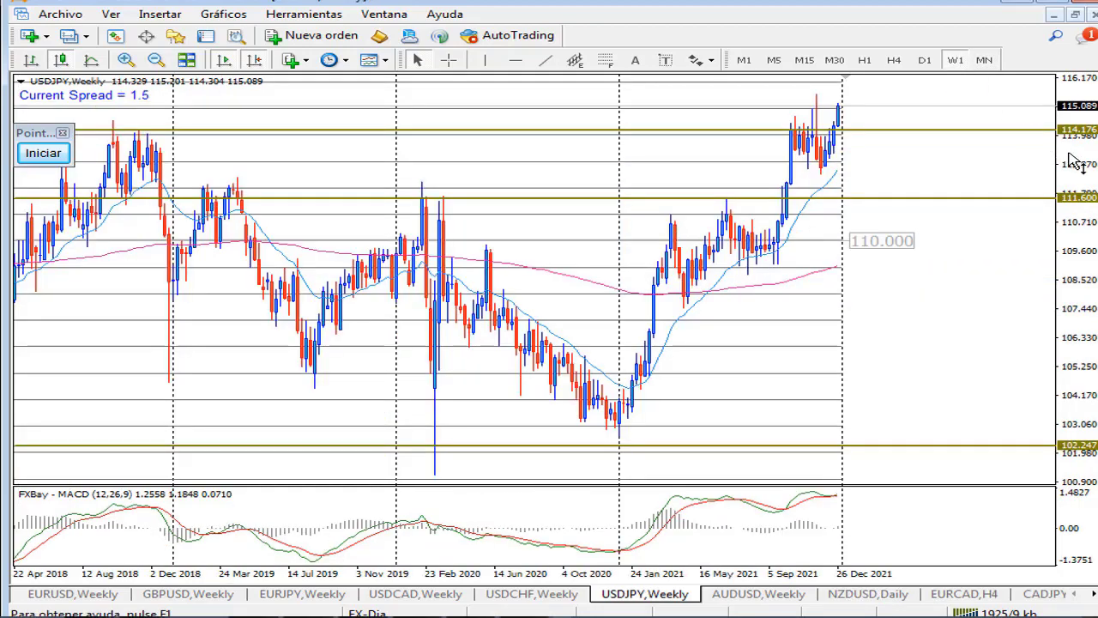
Draw a blue arrow up to the 118.246 line on USDJPY weekly and a long one down to the 102.247 line.
left_click_drag(1073, 163, 1075, 199)
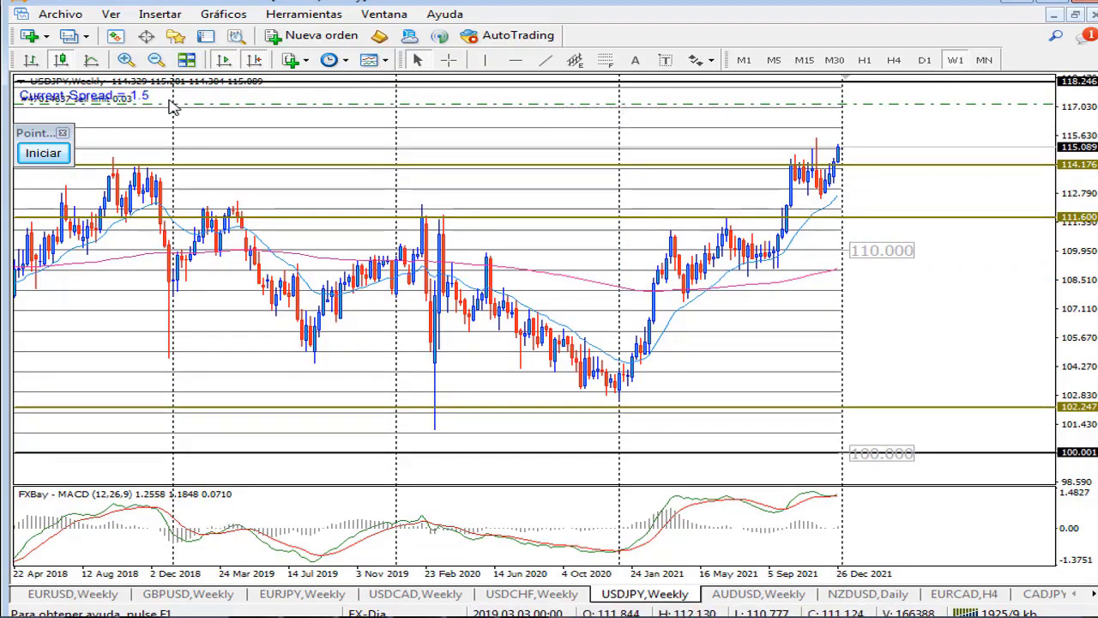
left_click(43, 152)
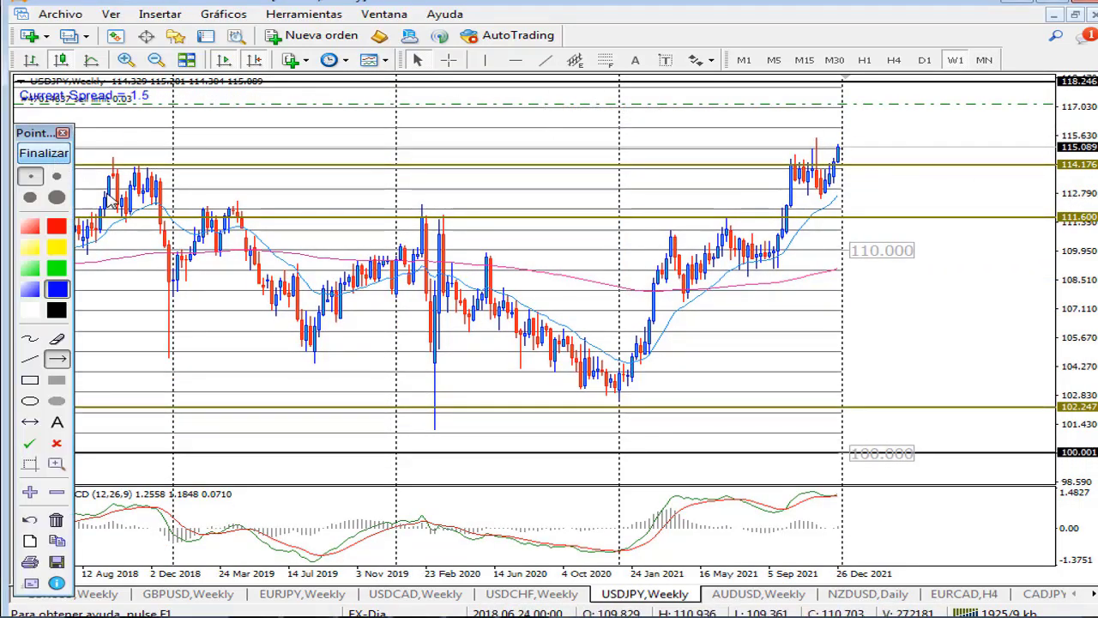
left_click(60, 367)
left_click_drag(842, 142, 889, 84)
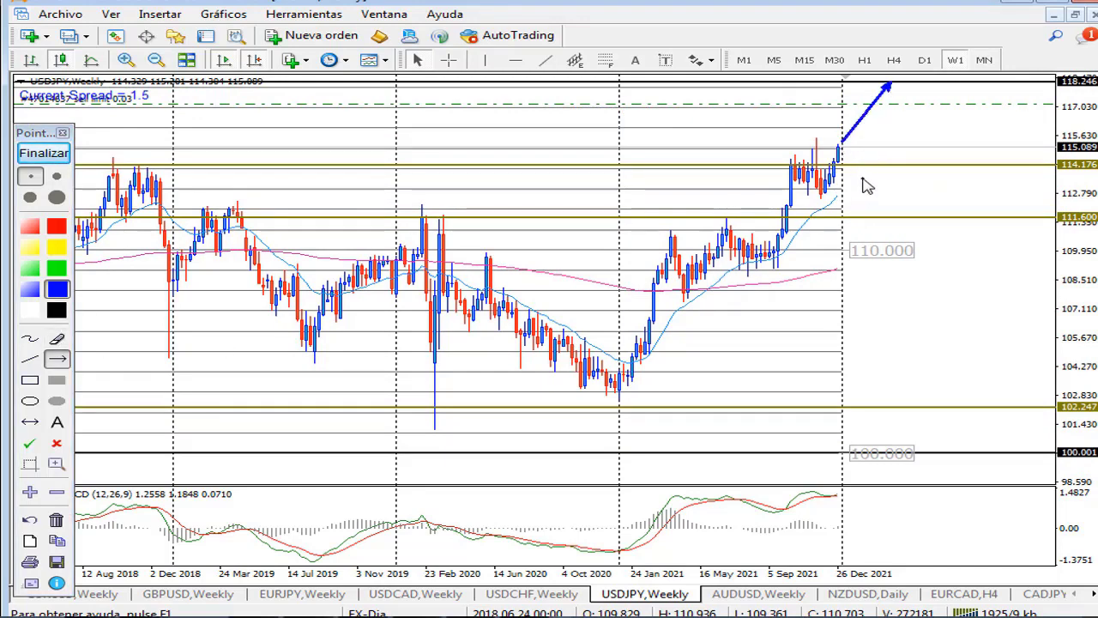
left_click_drag(897, 86, 1051, 410)
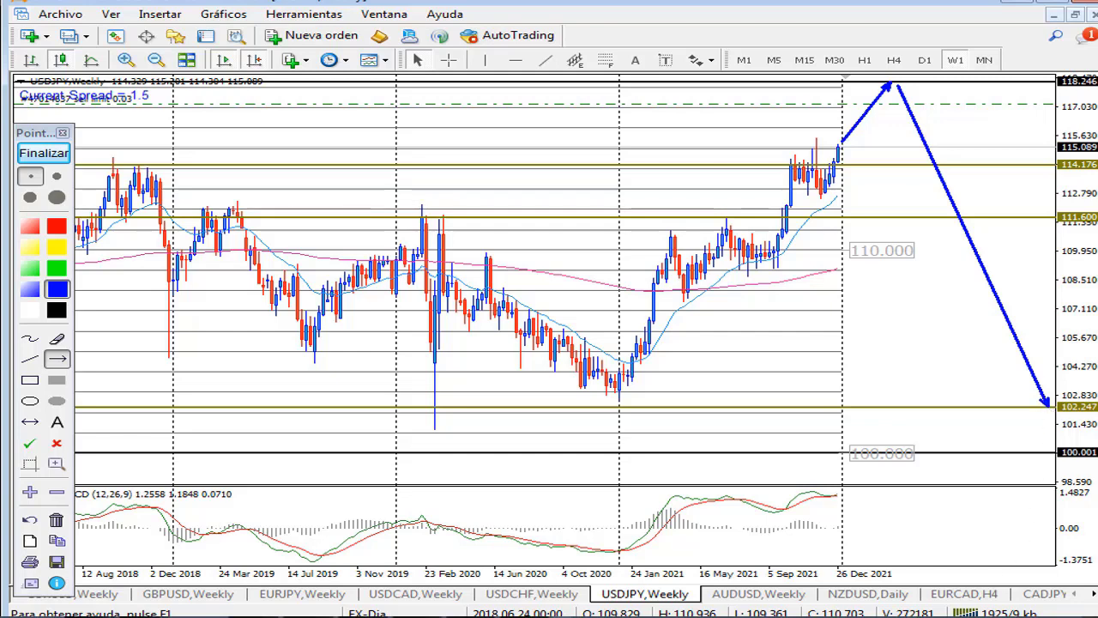
Examine the AUDUSD chart on the monthly timeframe, then set it back to weekly.
left_click(806, 601)
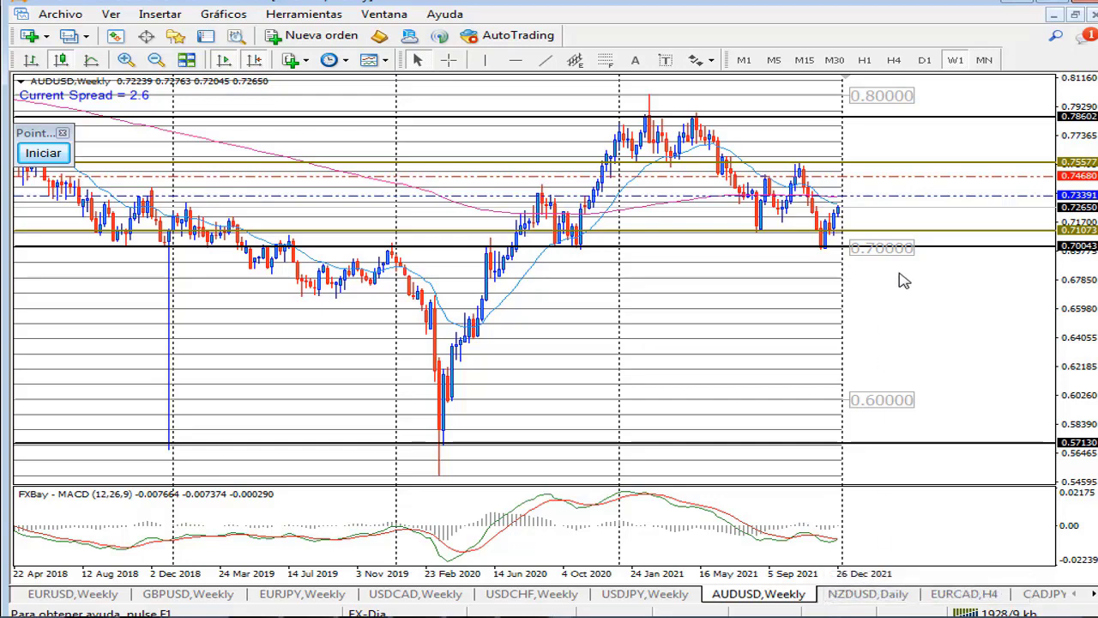
left_click(985, 60)
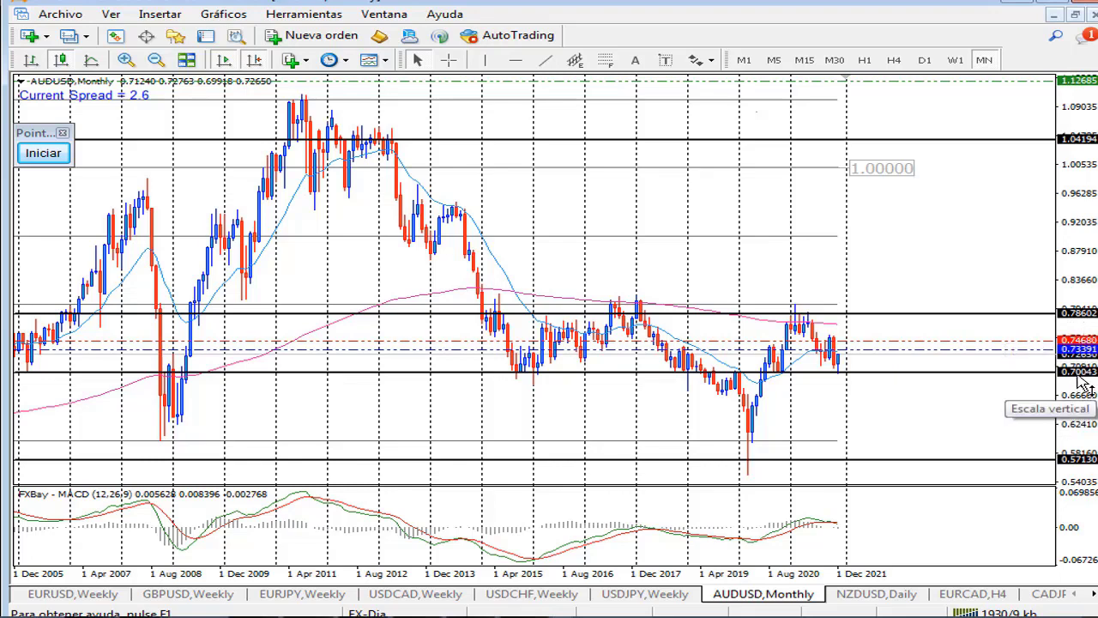
left_click(954, 62)
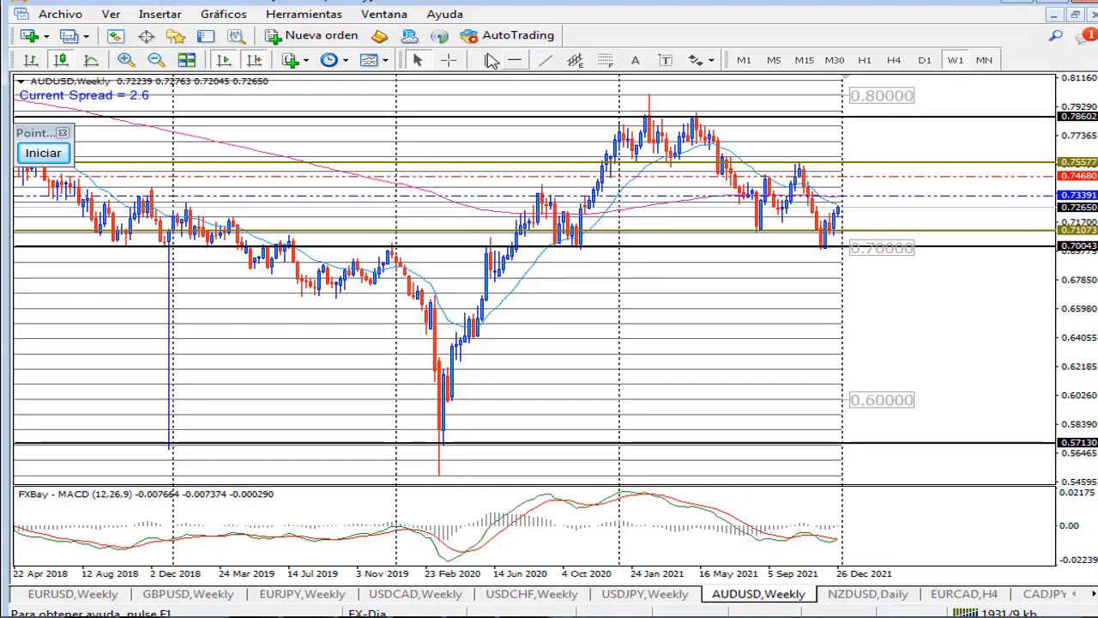
Draw a blue arrow up to the 0.75577 line on AUDUSD weekly and one down to about 0.636, then end the annotation.
left_click(43, 152)
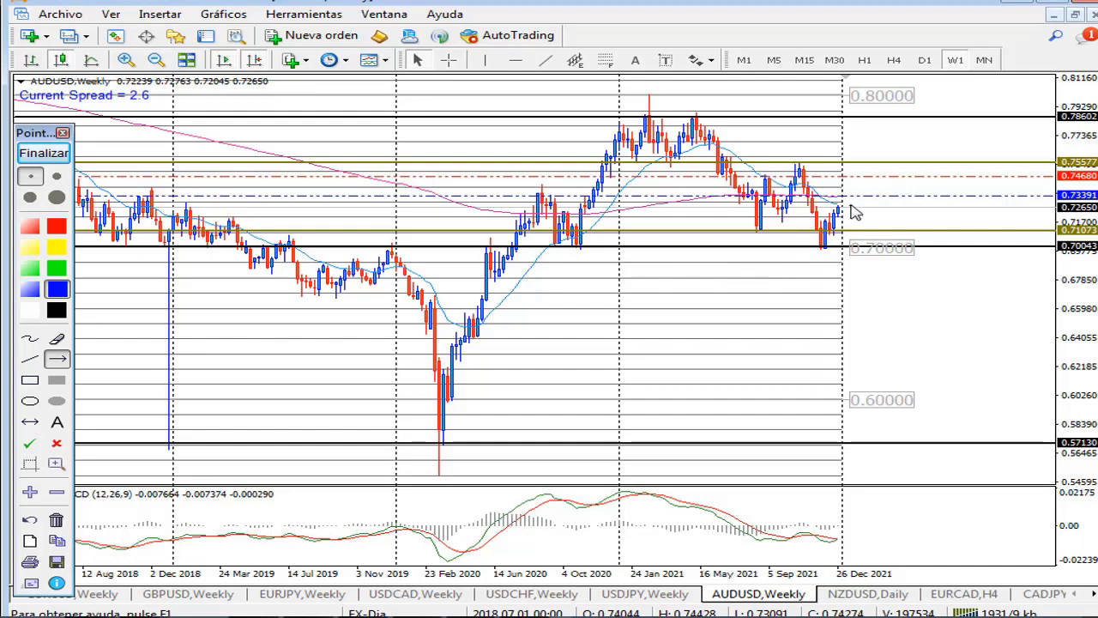
left_click_drag(843, 206, 868, 167)
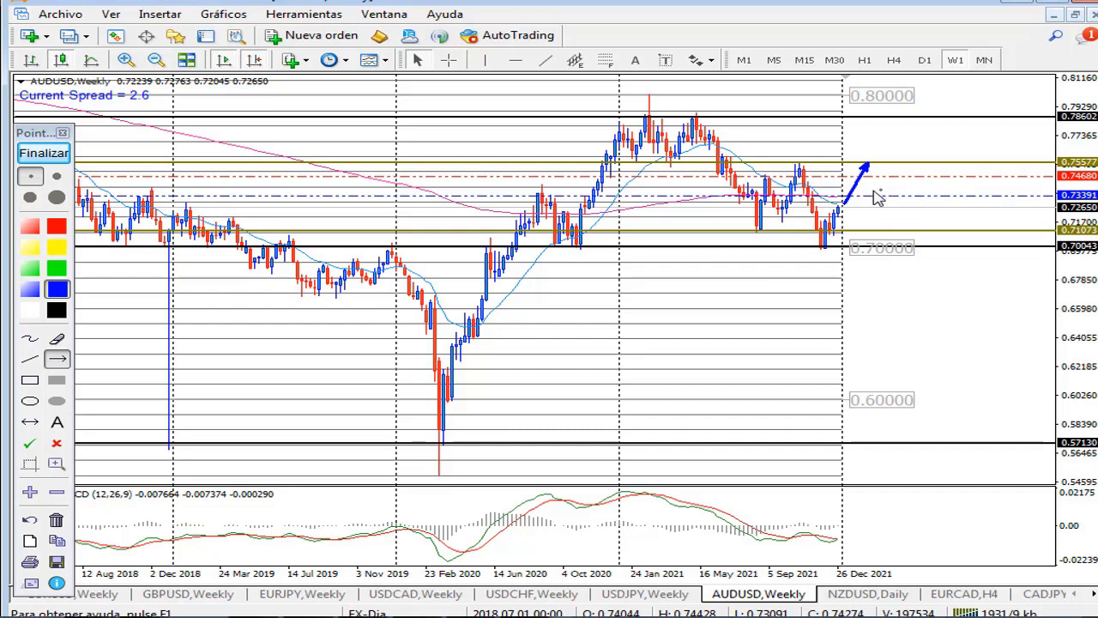
left_click_drag(873, 170, 993, 347)
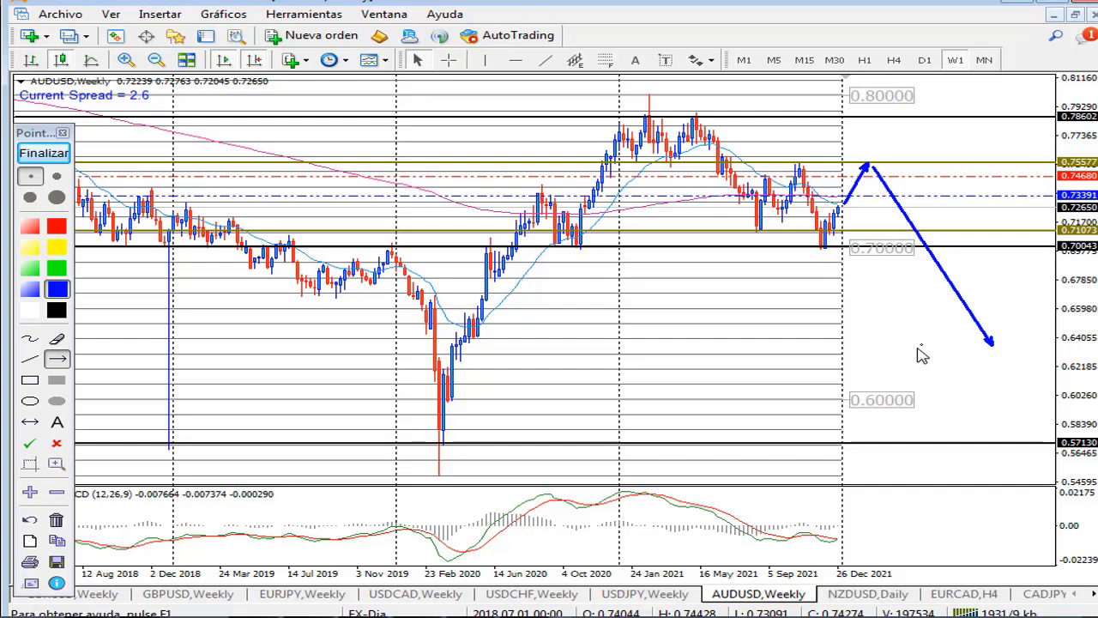
left_click(43, 152)
Examine the NZDUSD chart on the monthly timeframe, then set it to weekly.
left_click(876, 598)
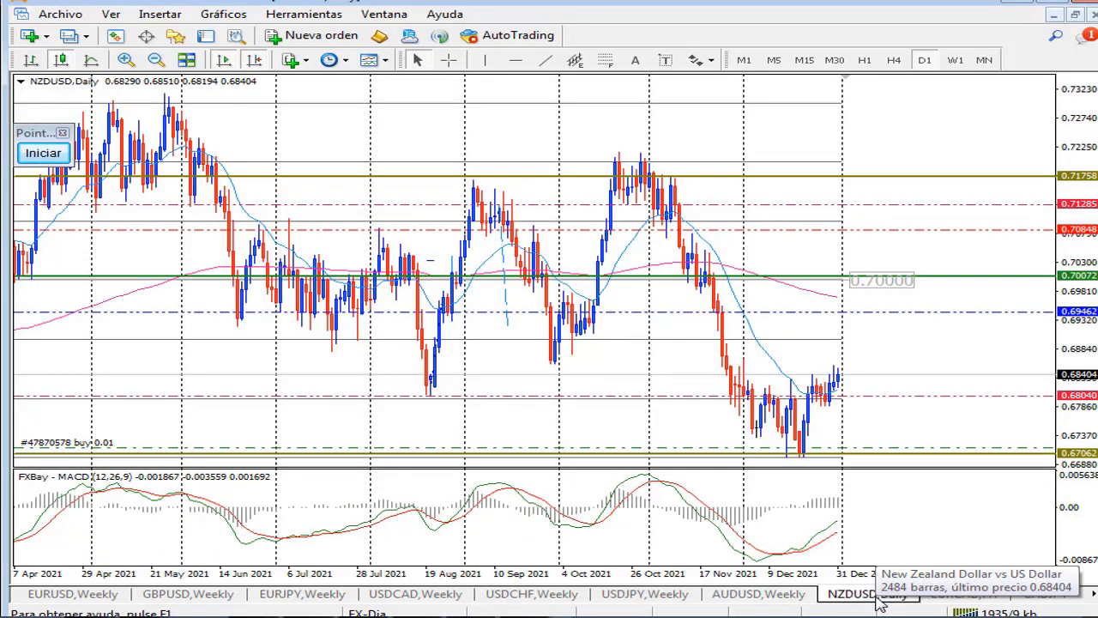
left_click(984, 60)
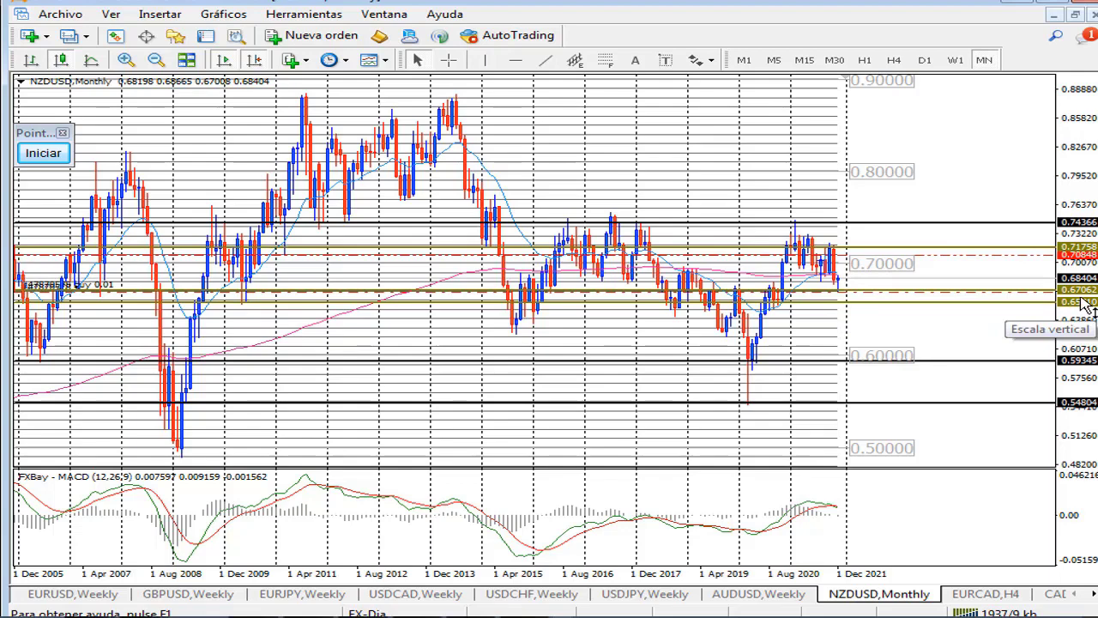
left_click(955, 61)
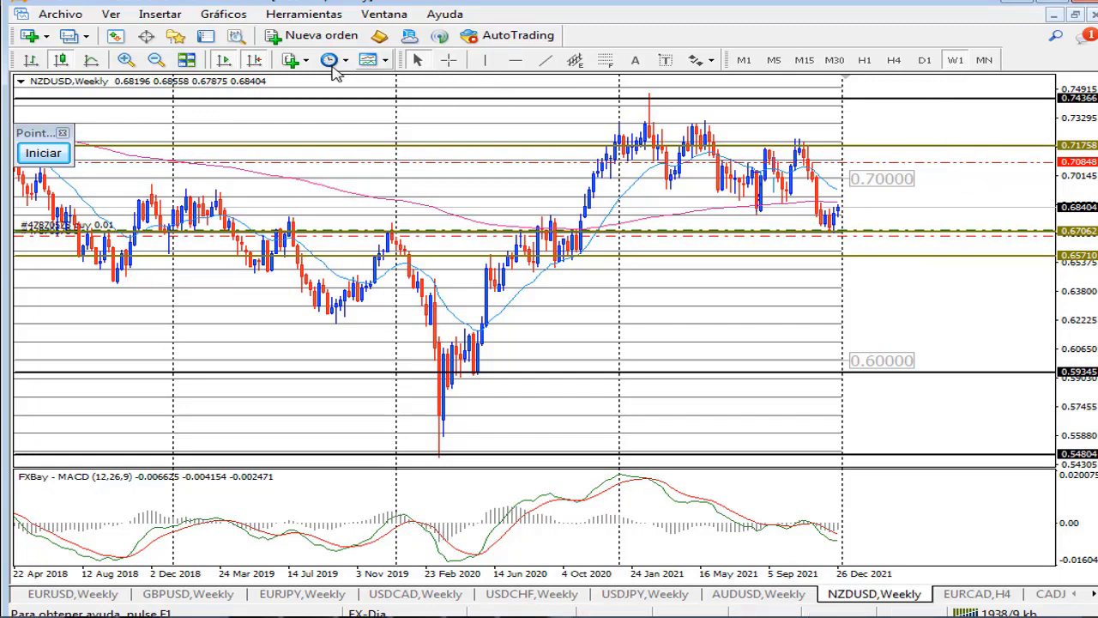
Draw a blue arrow rising just above the 0.70848 line on NZDUSD weekly and one falling just below the 0.67062 line.
left_click(65, 151)
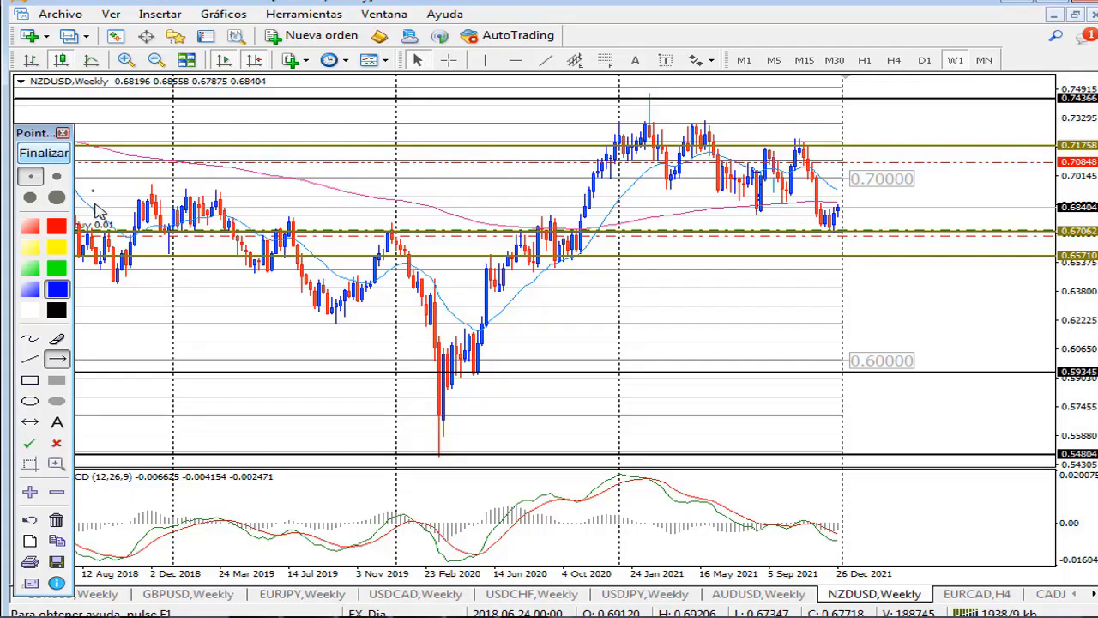
left_click(60, 364)
mouse_move(844, 213)
left_mouse_down()
mouse_move(877, 169)
mouse_move(872, 160)
mouse_move(863, 163)
mouse_move(882, 170)
mouse_move(899, 220)
mouse_move(933, 246)
left_mouse_up()
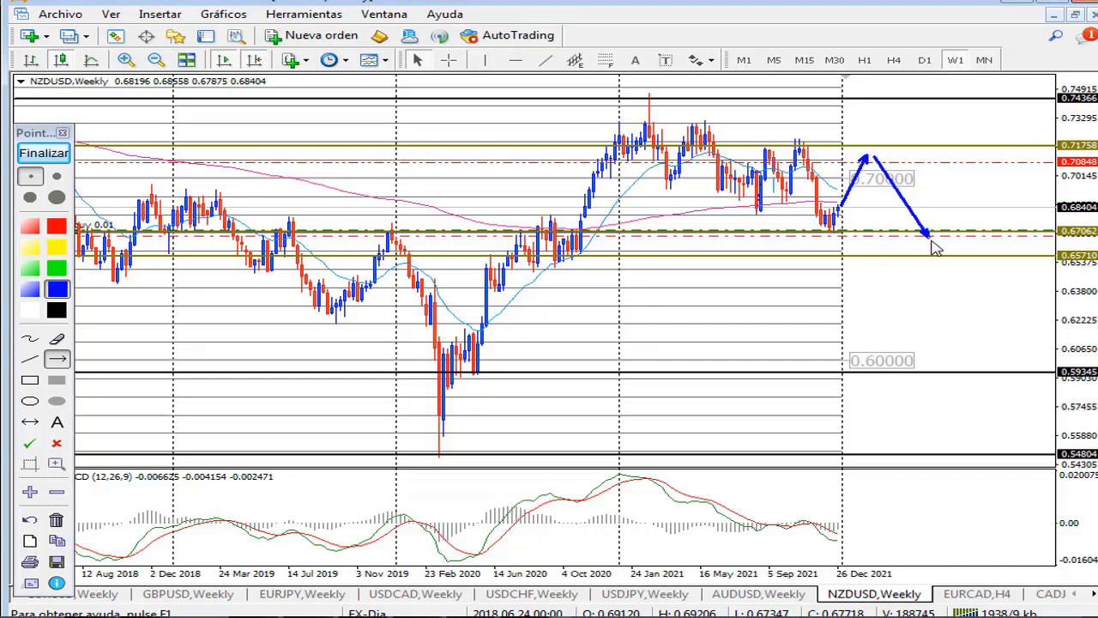
Check the NZDUSD chart on the daily timeframe, then return it to weekly.
left_click(924, 62)
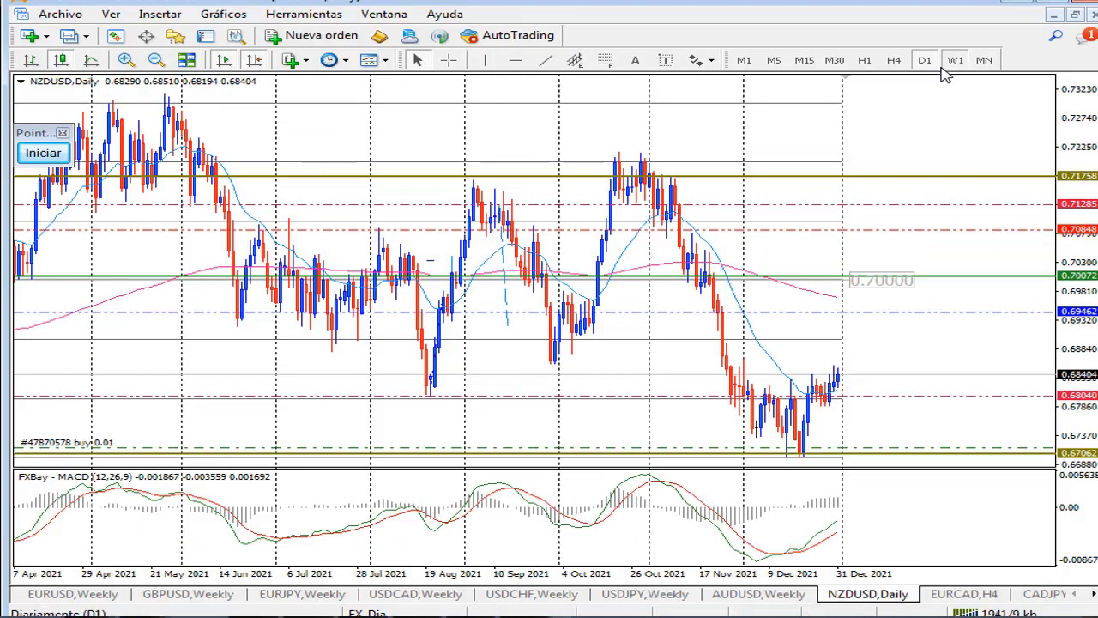
left_click(943, 69)
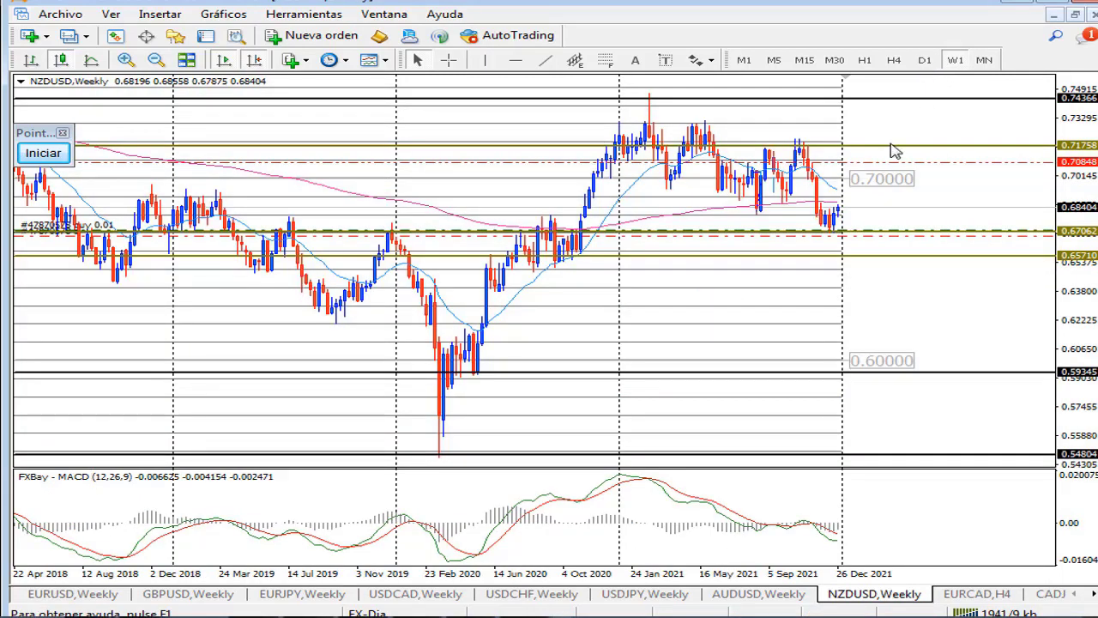